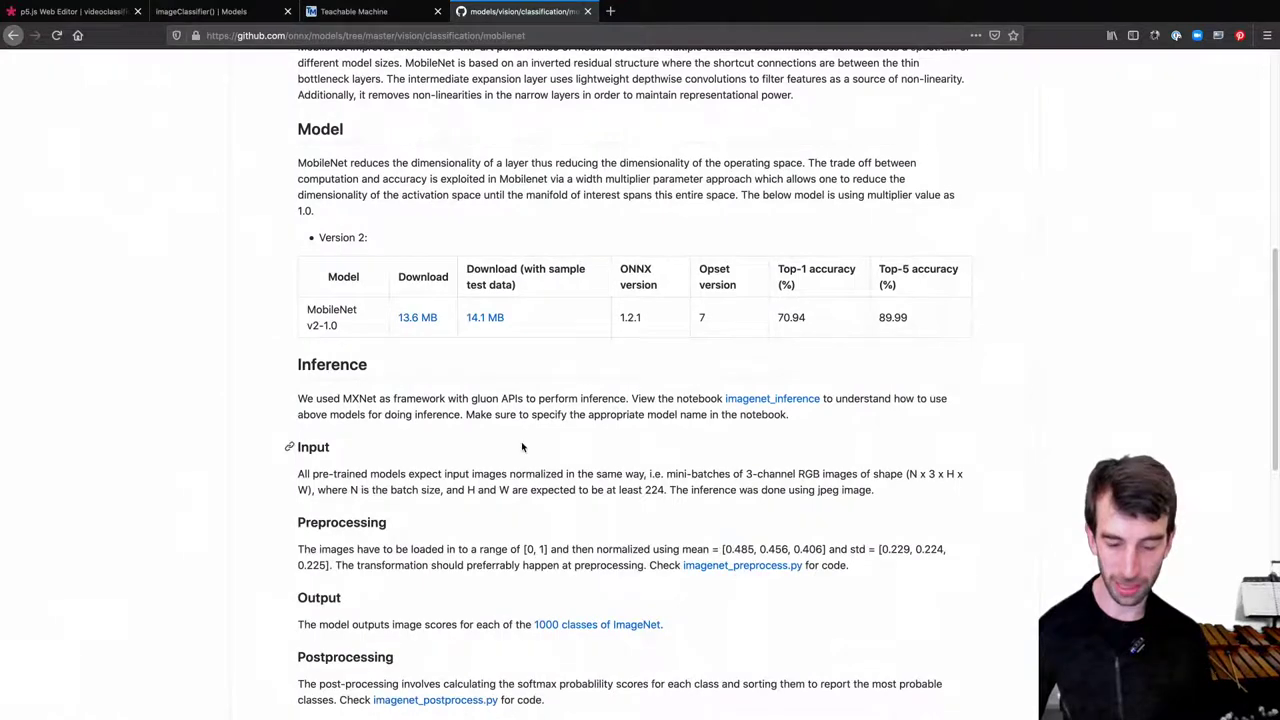
Read through the rest of the MobileNet README and open the repository's model folder
{"action": "scroll", "coordinate": [521, 445], "scroll_direction": "down", "scroll_amount": 9}
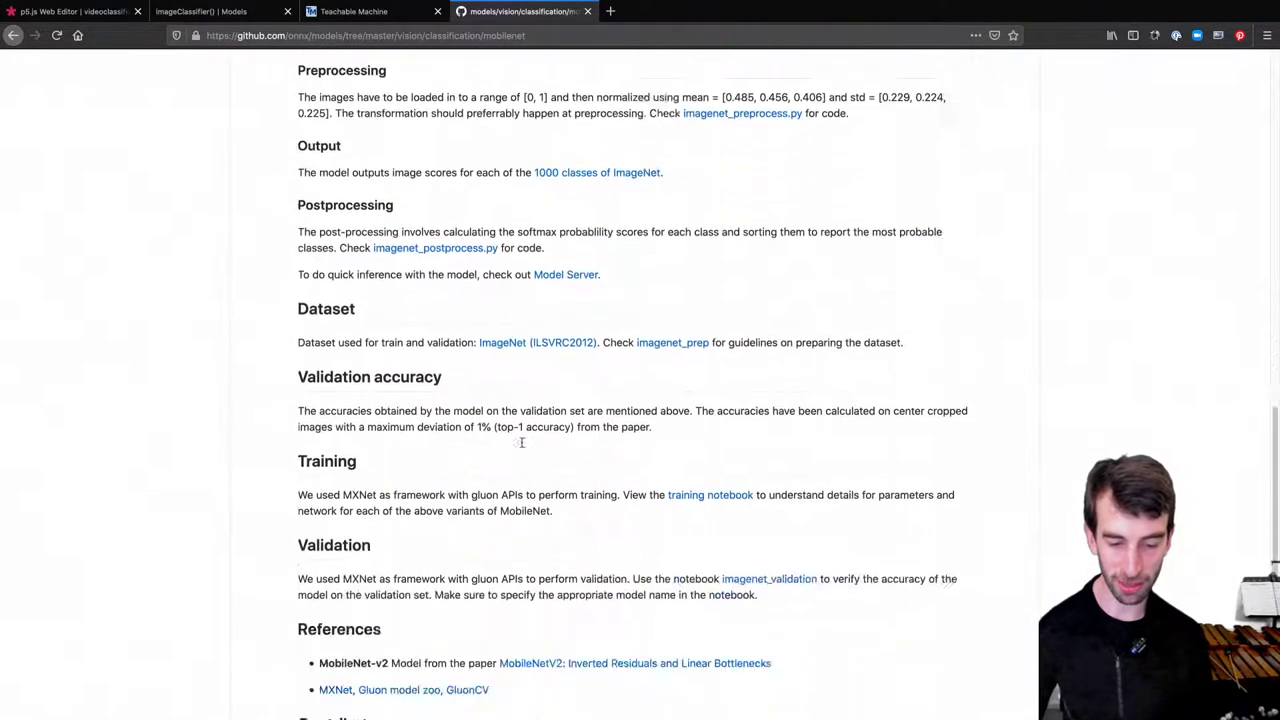
{"action": "scroll", "coordinate": [521, 445], "scroll_direction": "down", "scroll_amount": 5}
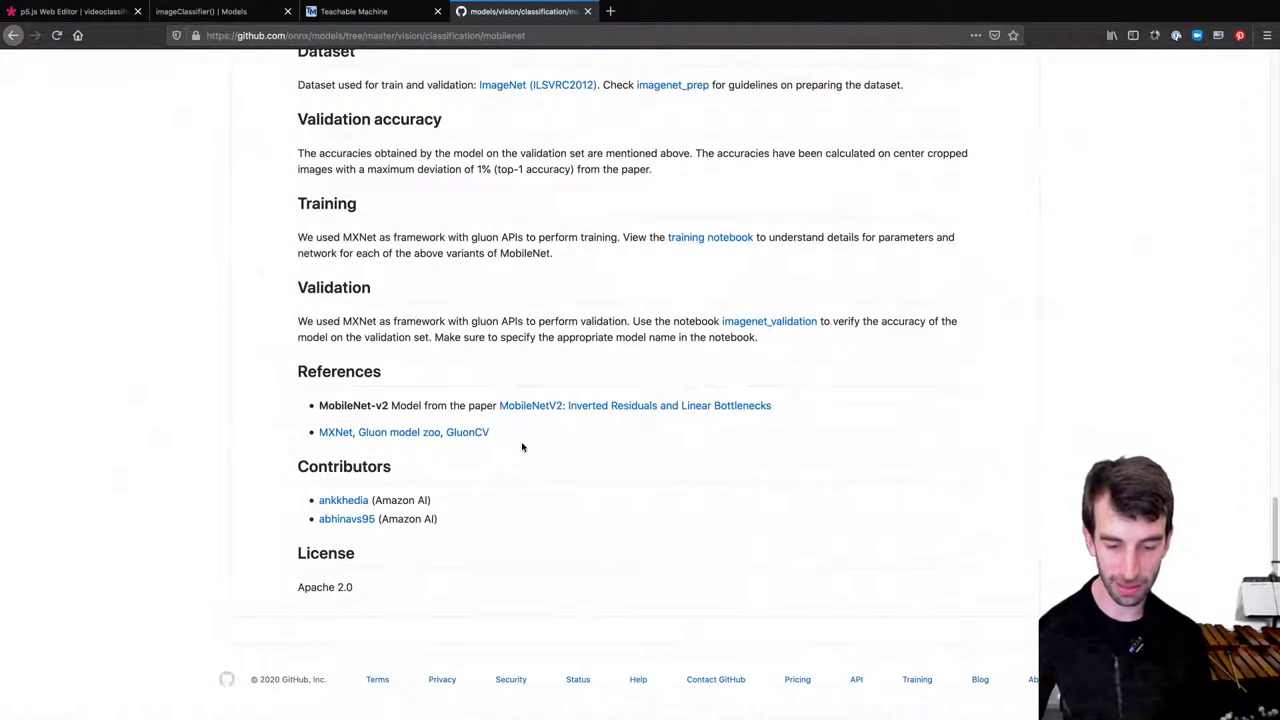
{"action": "key", "text": "Home"}
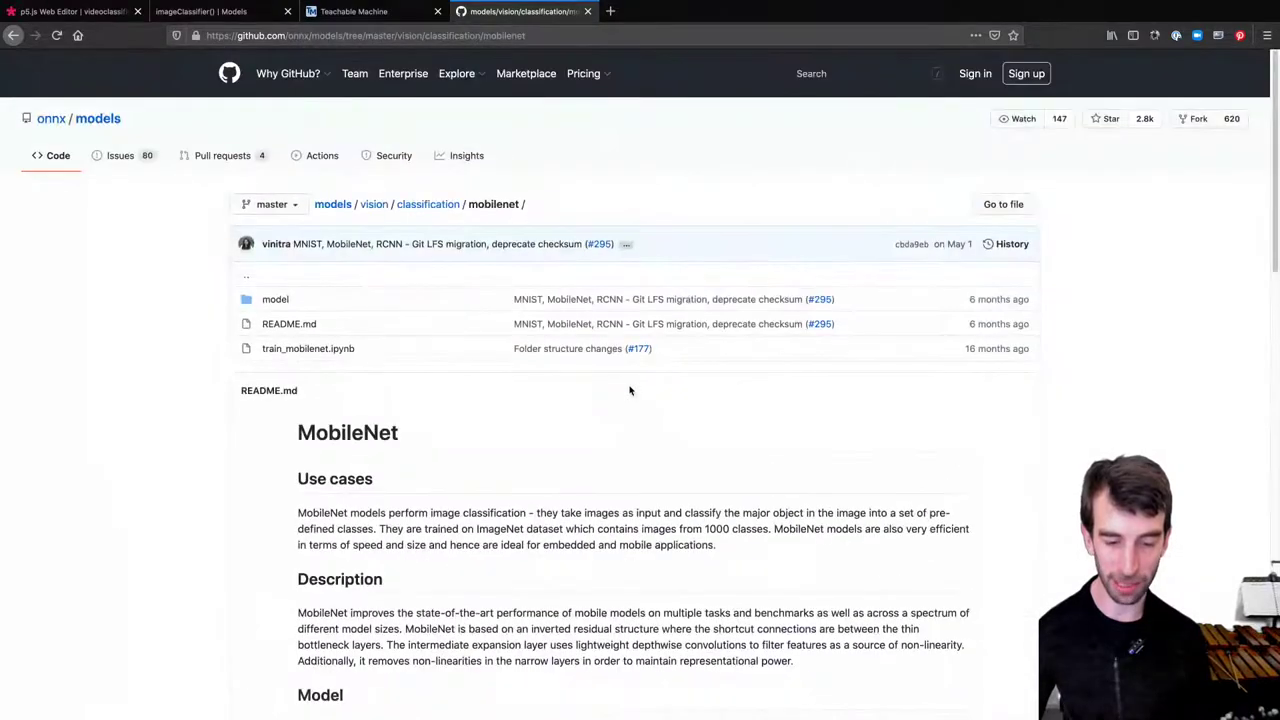
{"action": "left_click", "coordinate": [270, 300]}
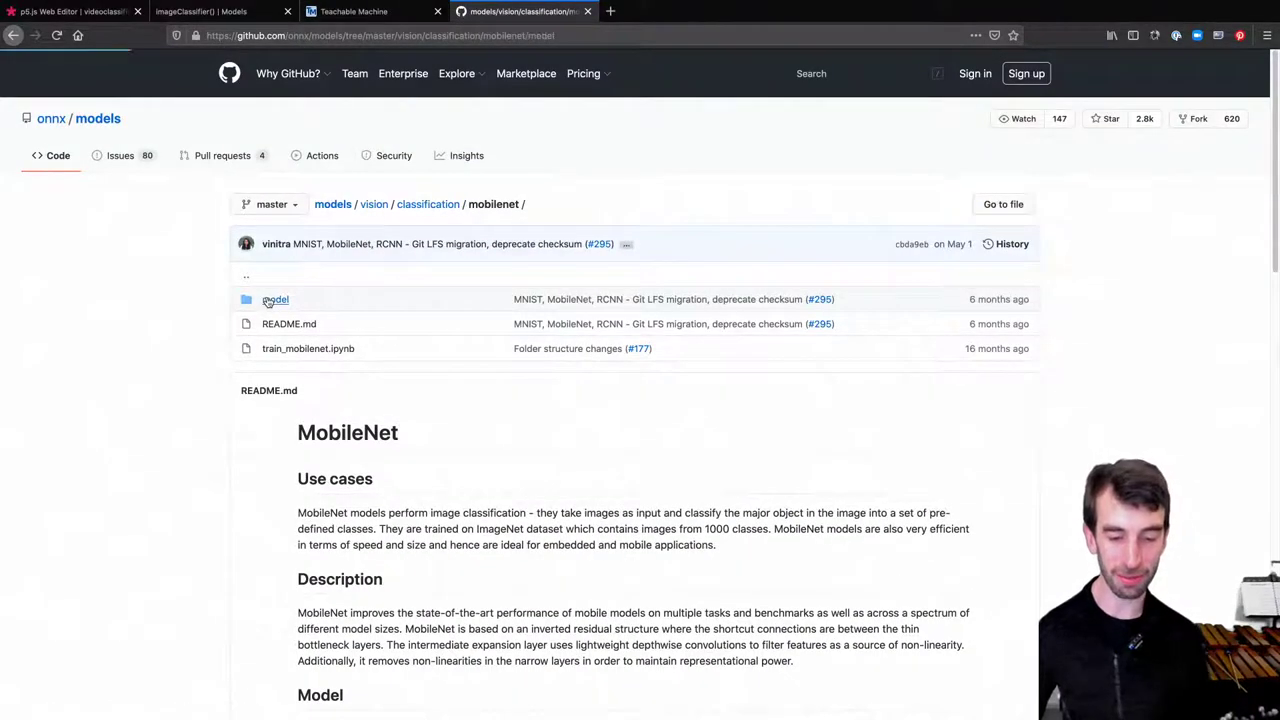
Switch to the Teachable Machine site and start a new image project
{"action": "left_click", "coordinate": [386, 13]}
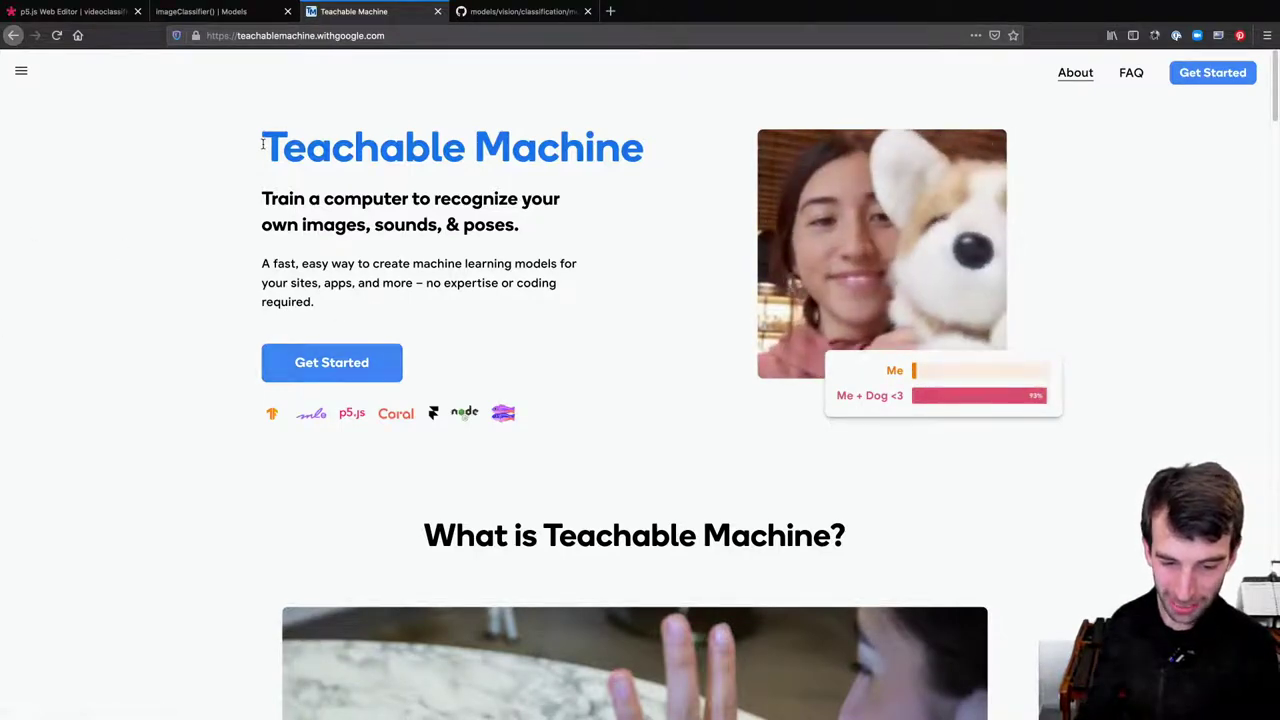
{"action": "left_click_drag", "start_coordinate": [263, 144], "coordinate": [703, 156]}
{"action": "left_click", "coordinate": [703, 156]}
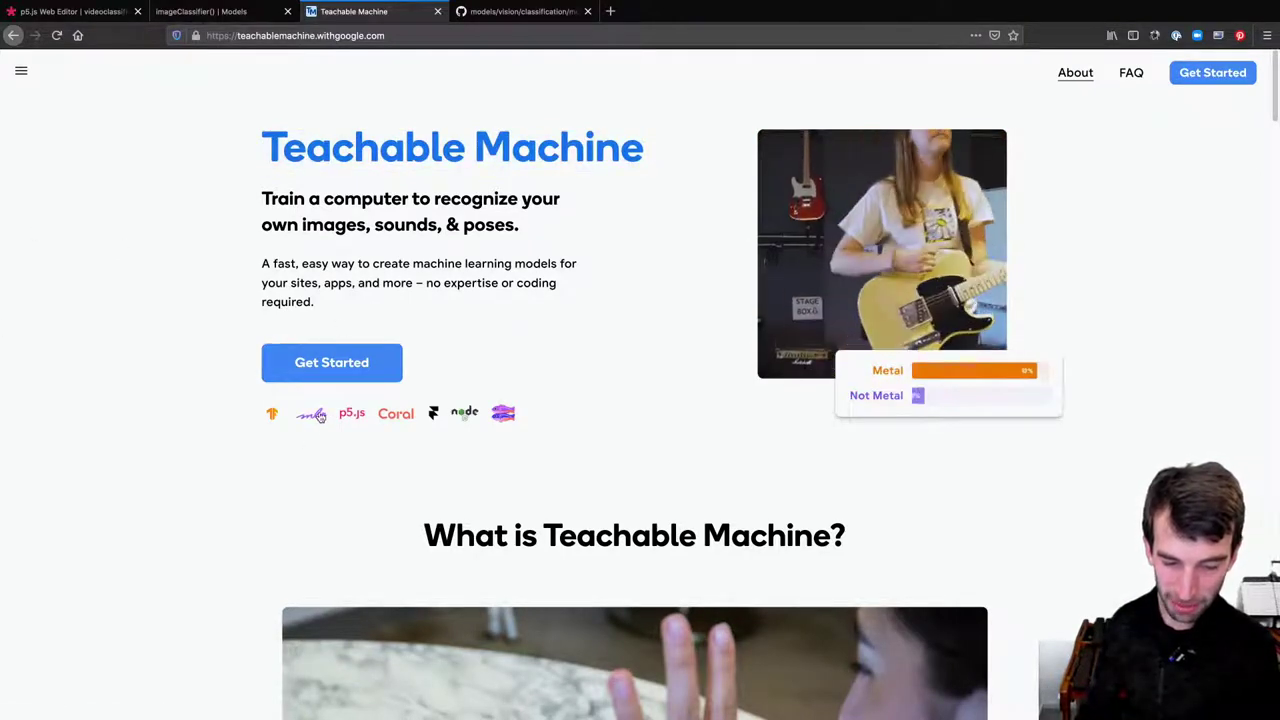
{"action": "left_click", "coordinate": [338, 362]}
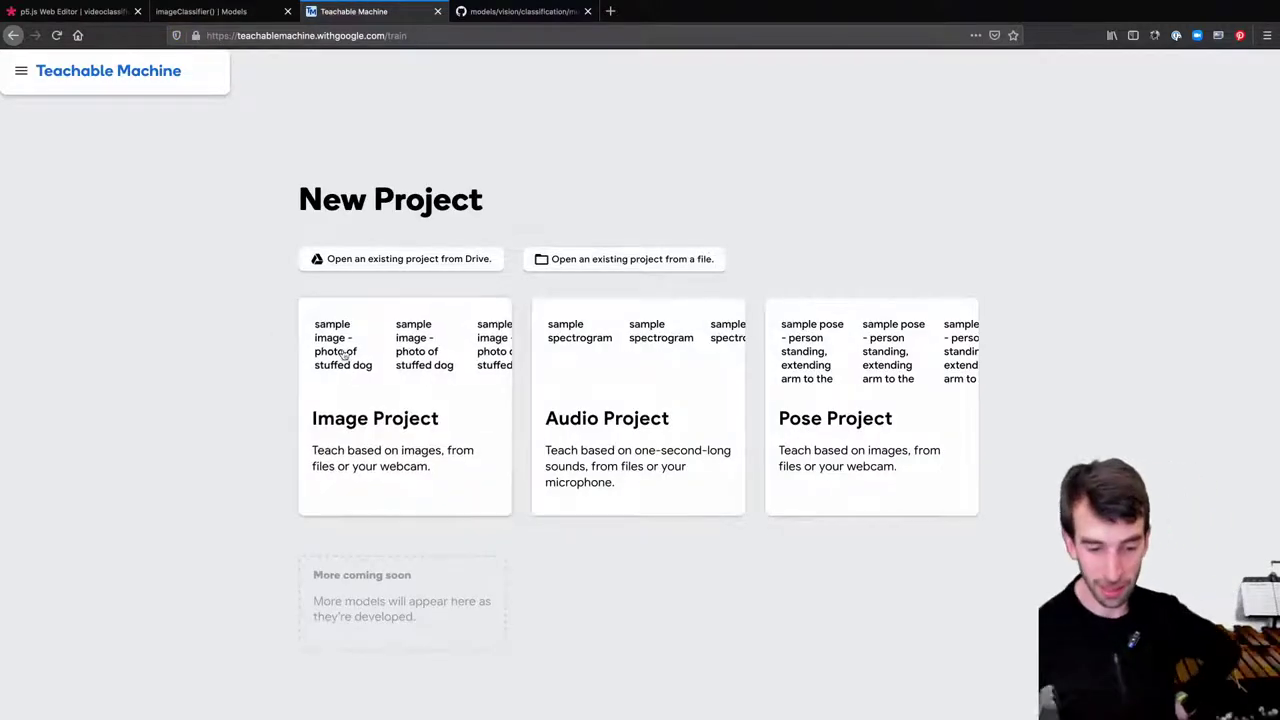
{"action": "left_click", "coordinate": [383, 335]}
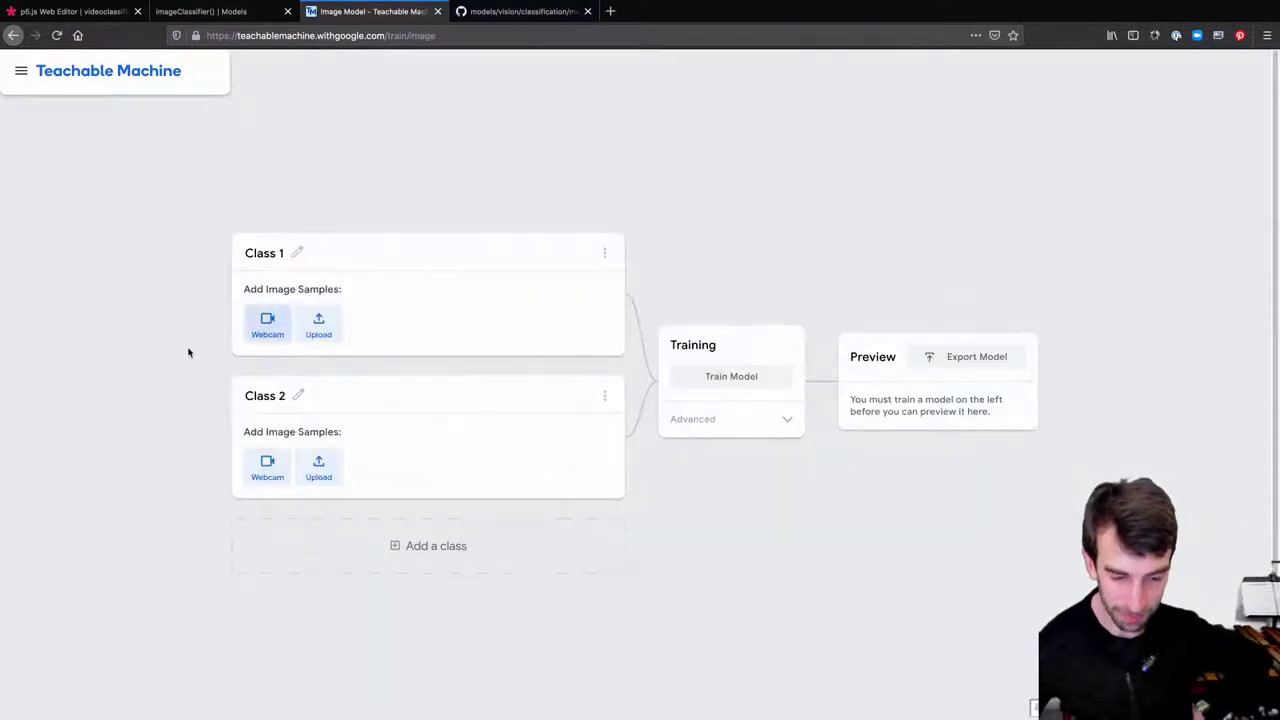
Set up four classes, naming the first with the person's first name and the others nothing, bottle and coffee
{"action": "left_click", "coordinate": [298, 253]}
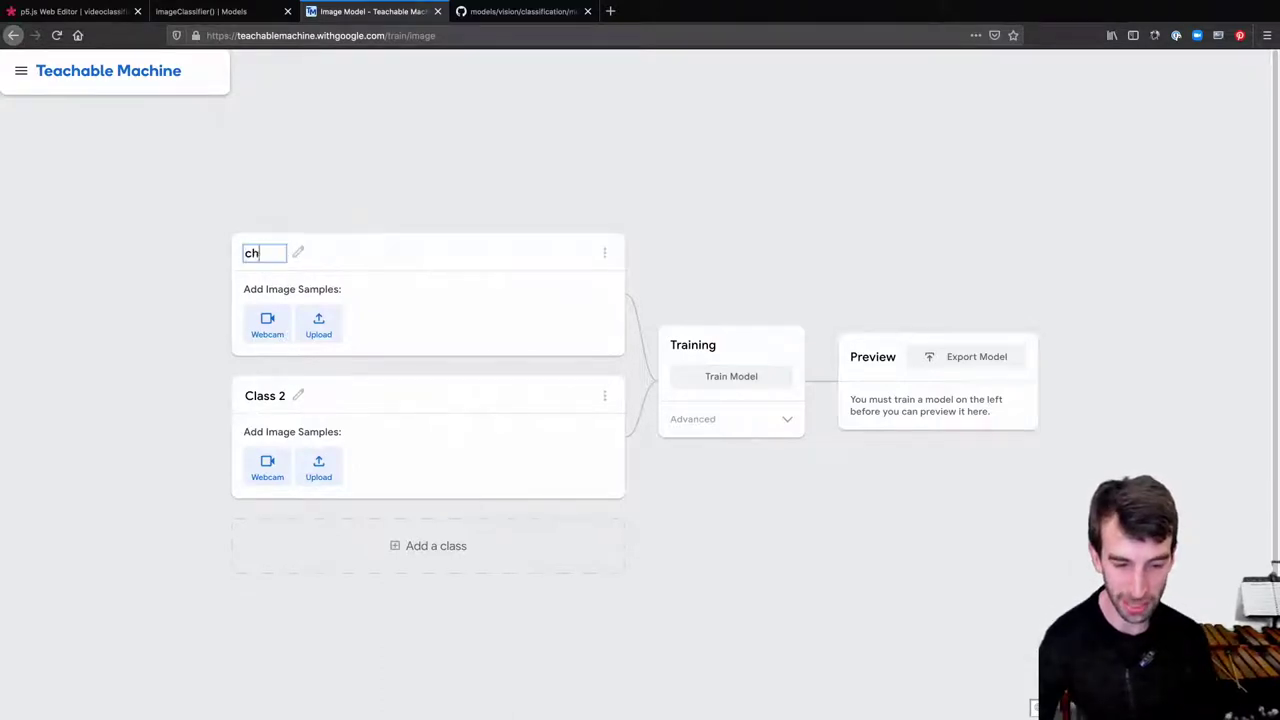
{"action": "left_click", "coordinate": [300, 395]}
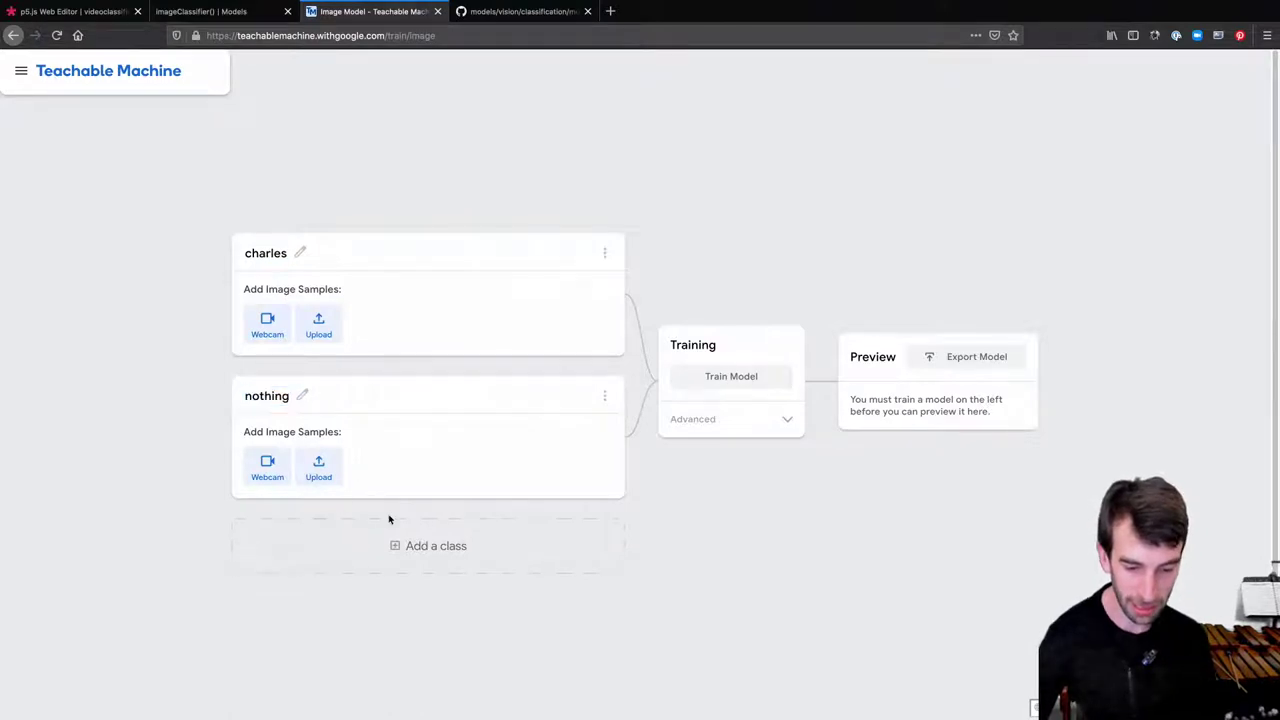
{"action": "left_click", "coordinate": [391, 548]}
{"action": "left_click", "coordinate": [272, 473]}
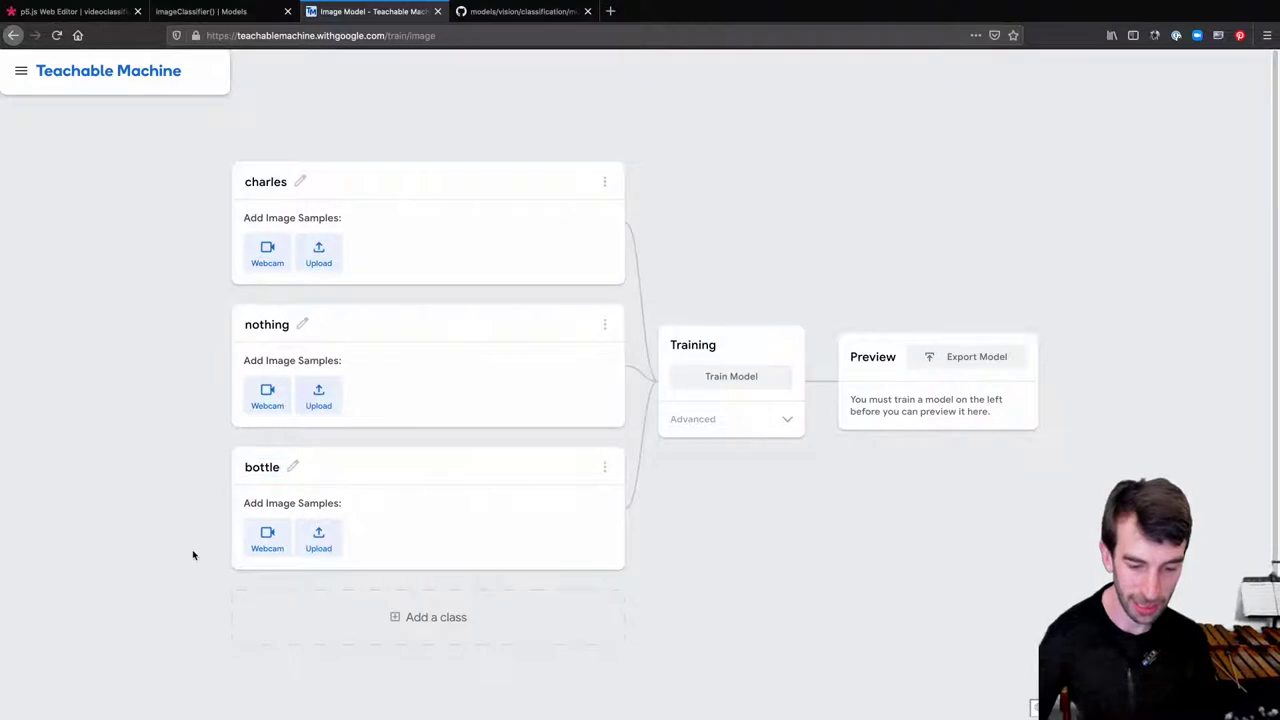
{"action": "left_click", "coordinate": [410, 640]}
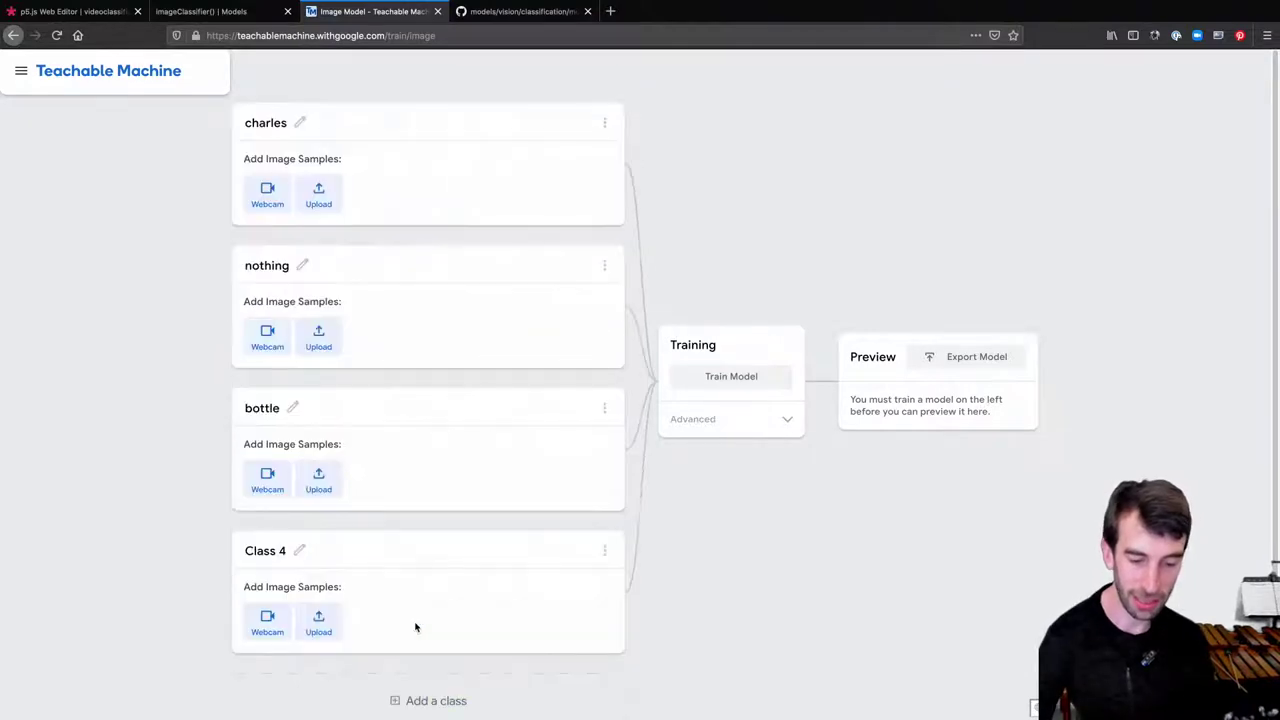
{"action": "left_click", "coordinate": [294, 552]}
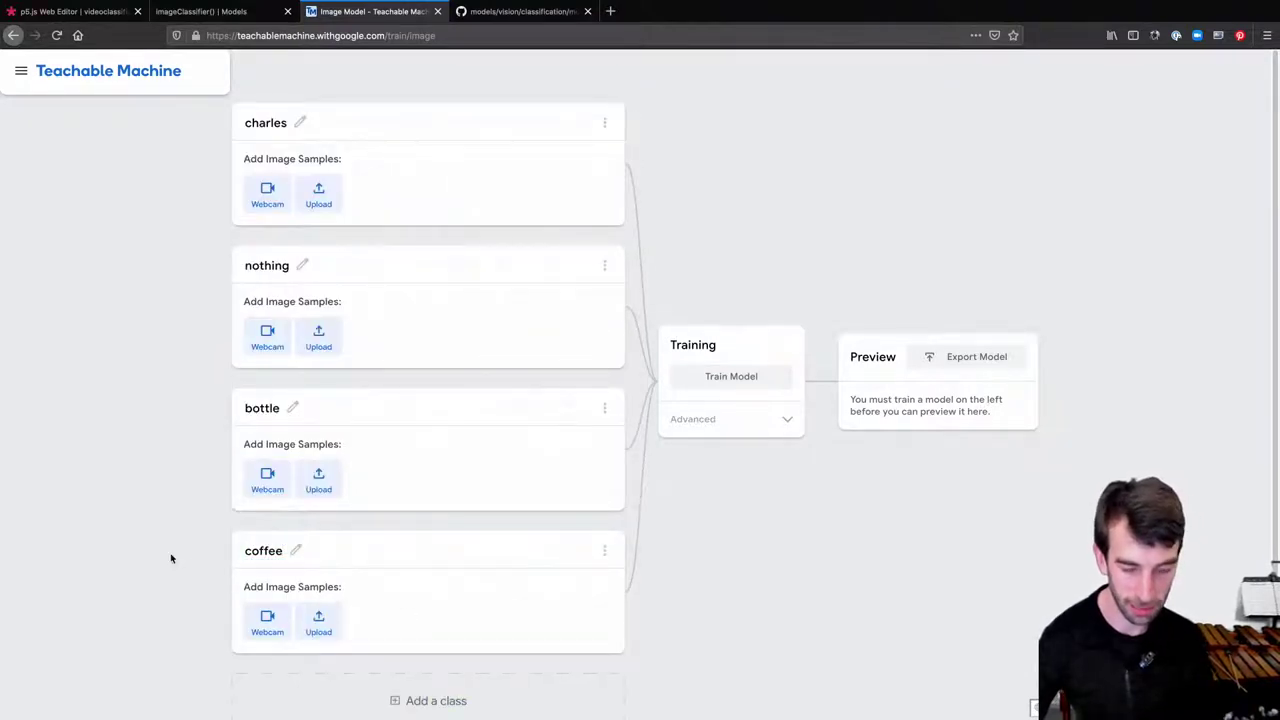
Allow access to the built-in camera and record webcam image samples of the person for the first class
{"action": "left_click", "coordinate": [267, 192]}
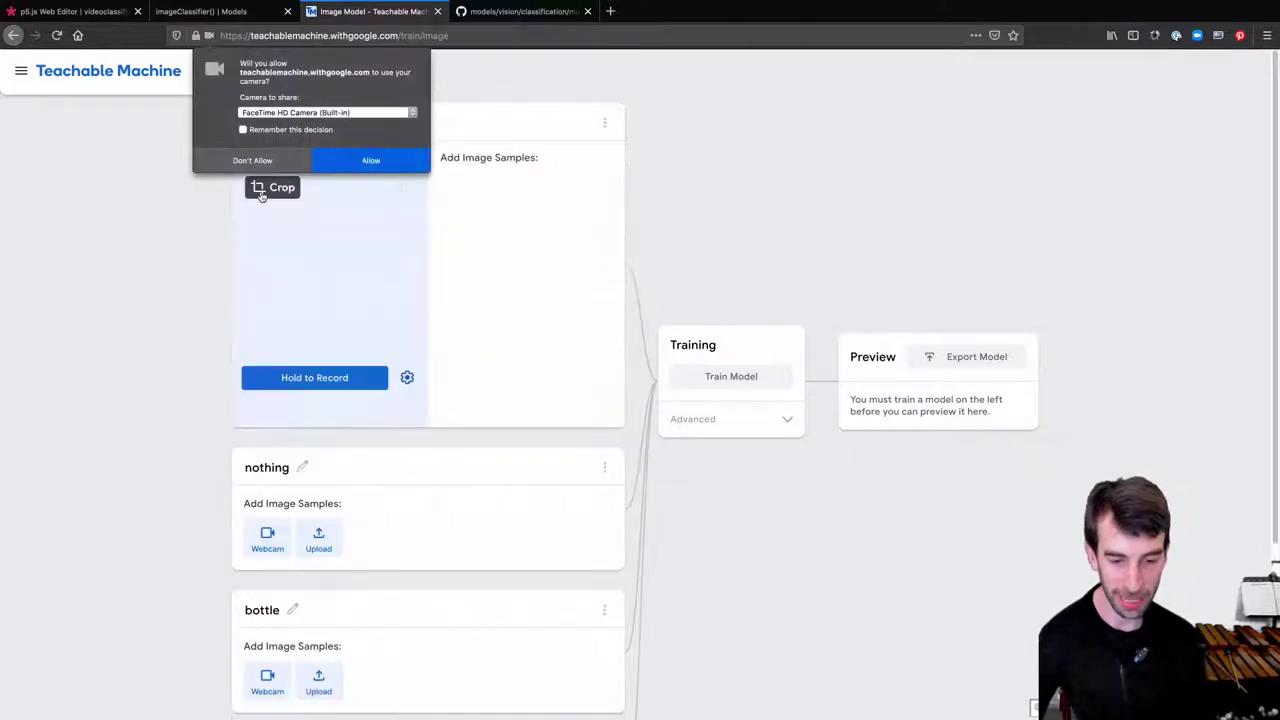
{"action": "left_click", "coordinate": [342, 158]}
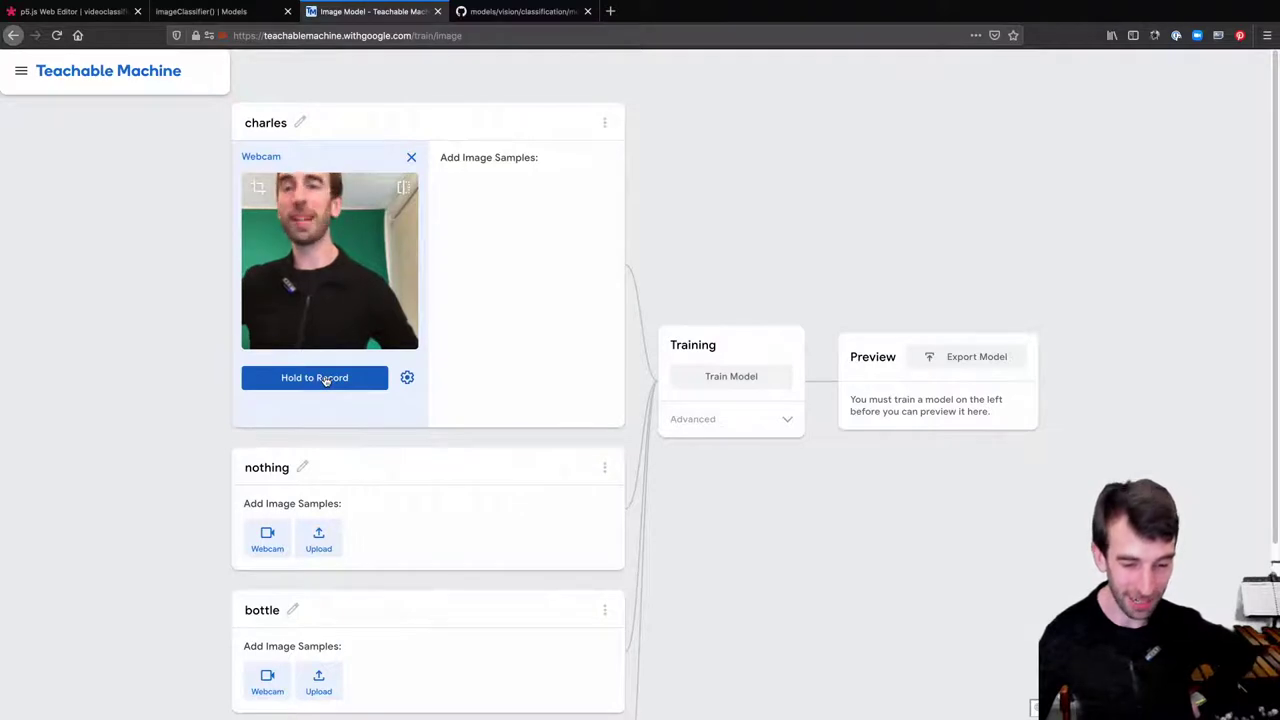
{"action": "left_click_drag", "start_coordinate": [325, 380], "coordinate": [325, 381]}
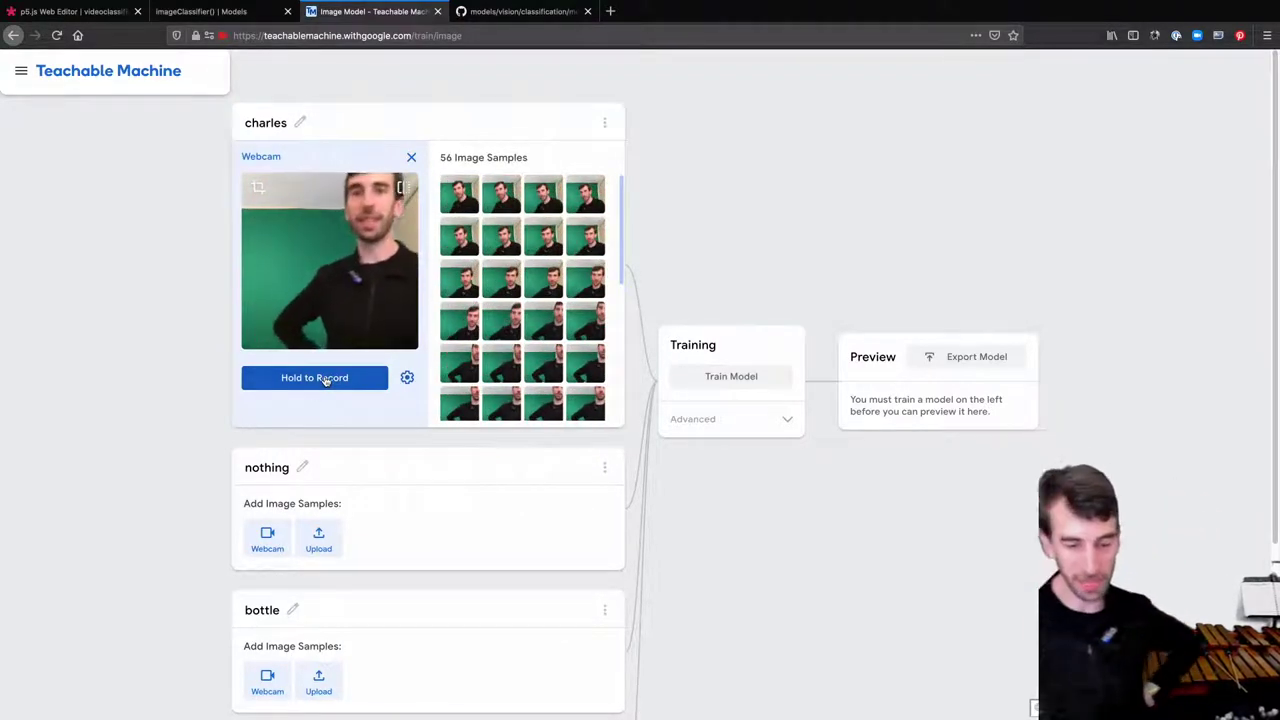
Record webcam image samples of the empty background for the nothing class
{"action": "scroll", "coordinate": [146, 460], "scroll_direction": "down", "scroll_amount": 2}
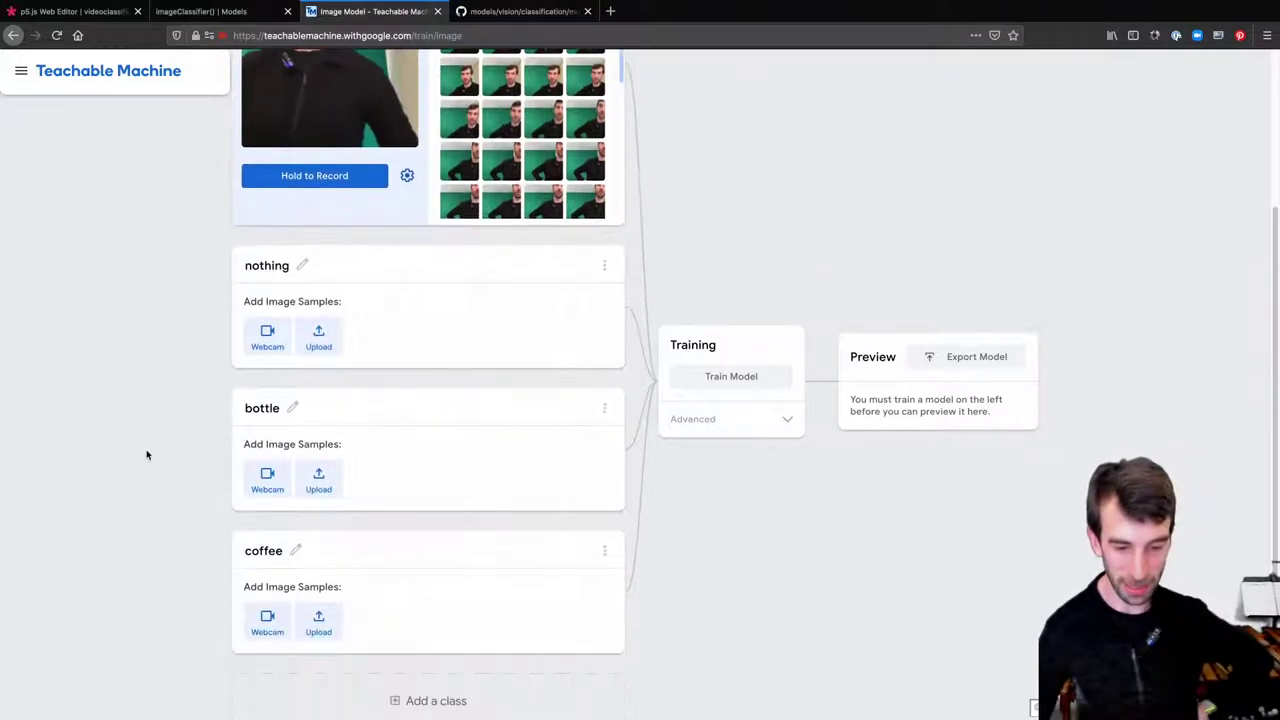
{"action": "left_click", "coordinate": [265, 336]}
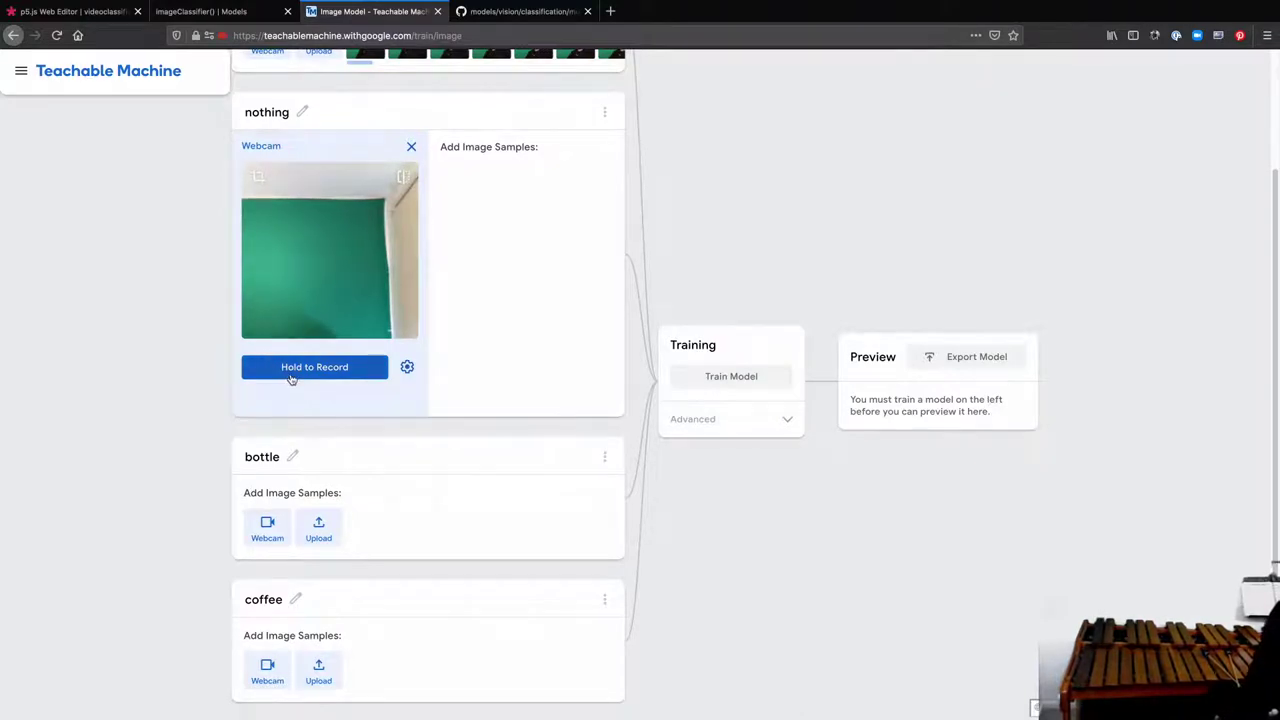
{"action": "left_click_drag", "start_coordinate": [290, 378], "coordinate": [290, 378]}
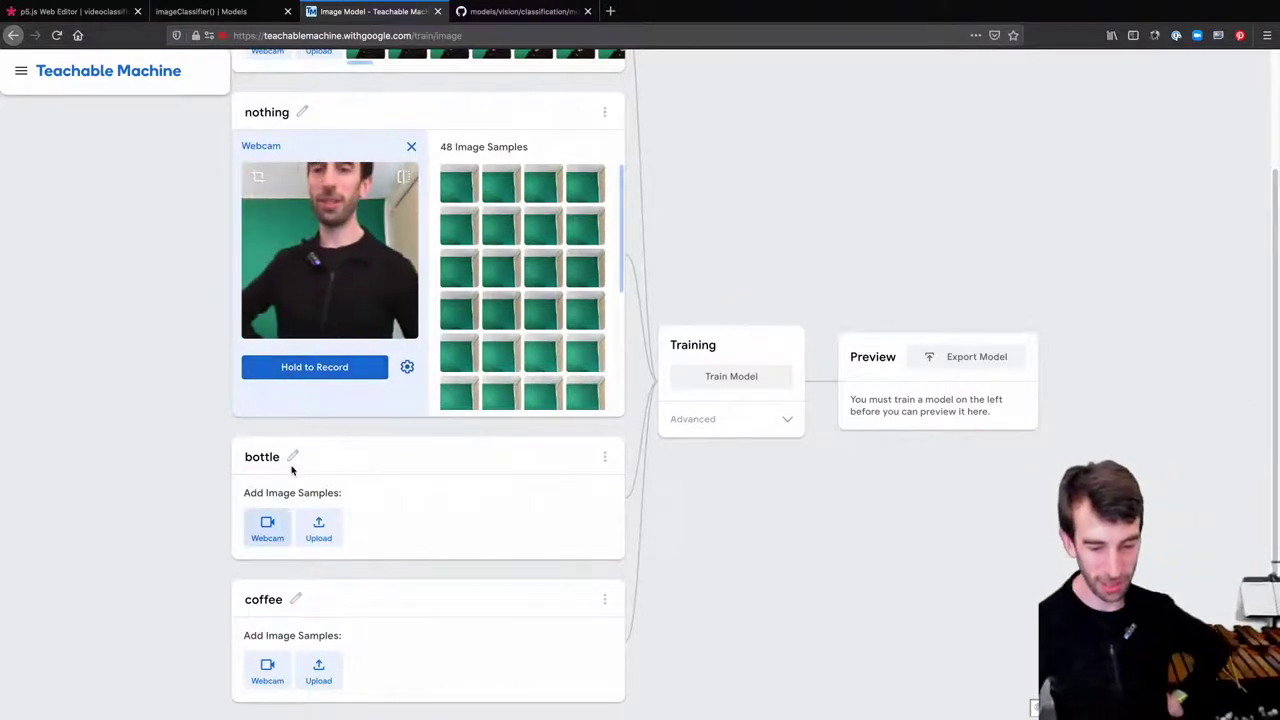
Record webcam image samples of a water bottle for the bottle class and of a mug for the coffee class
{"action": "left_click", "coordinate": [262, 526]}
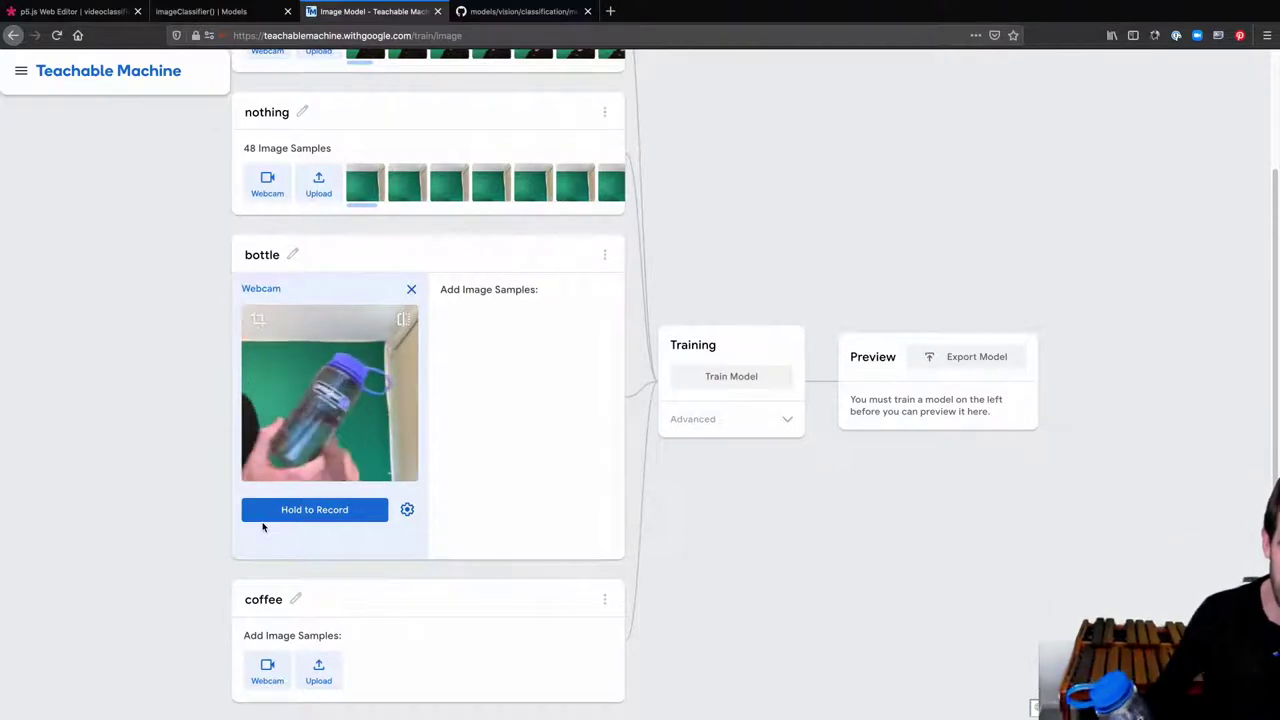
{"action": "left_click", "coordinate": [325, 510]}
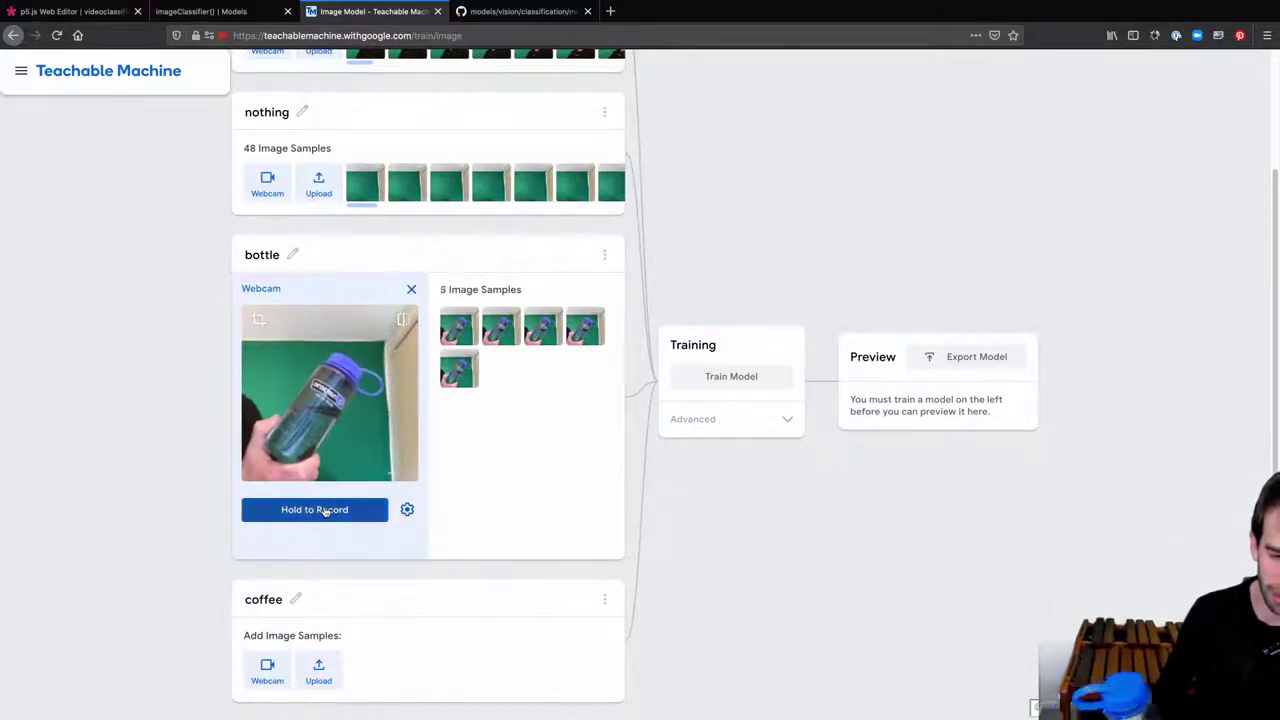
{"action": "left_click_drag", "start_coordinate": [325, 510], "coordinate": [325, 510]}
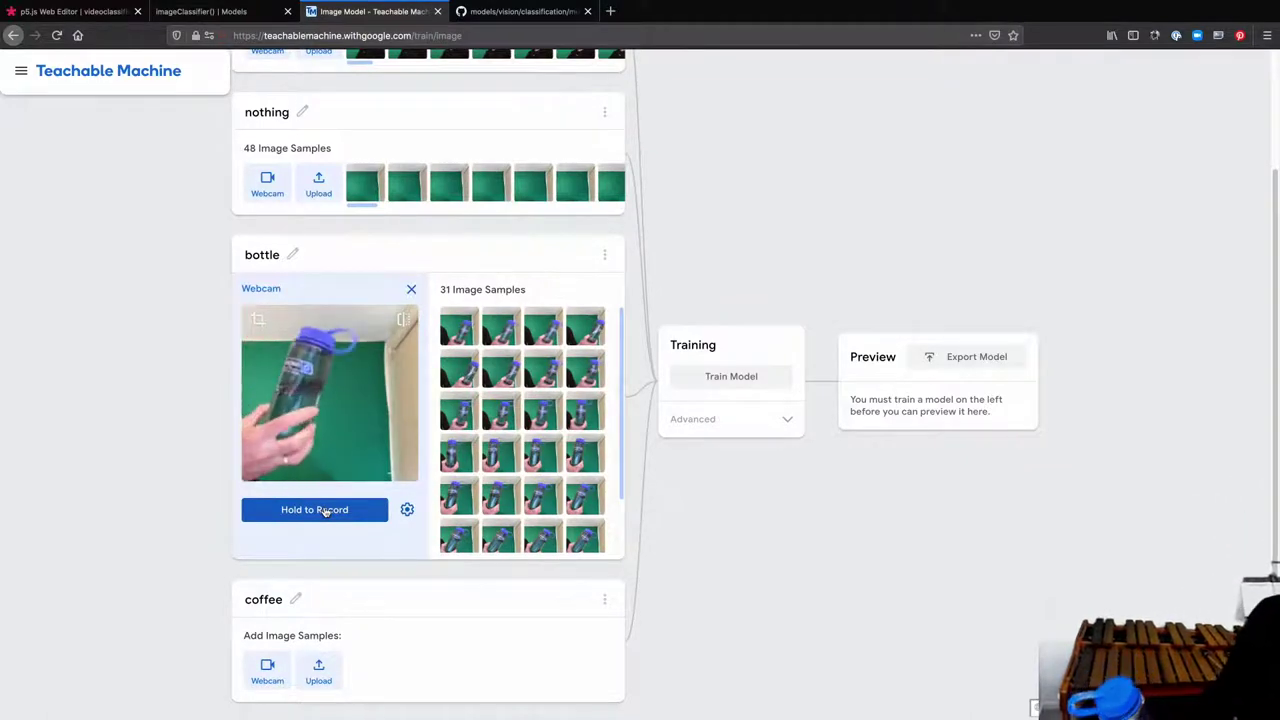
{"action": "left_click_drag", "start_coordinate": [325, 510], "coordinate": [325, 512]}
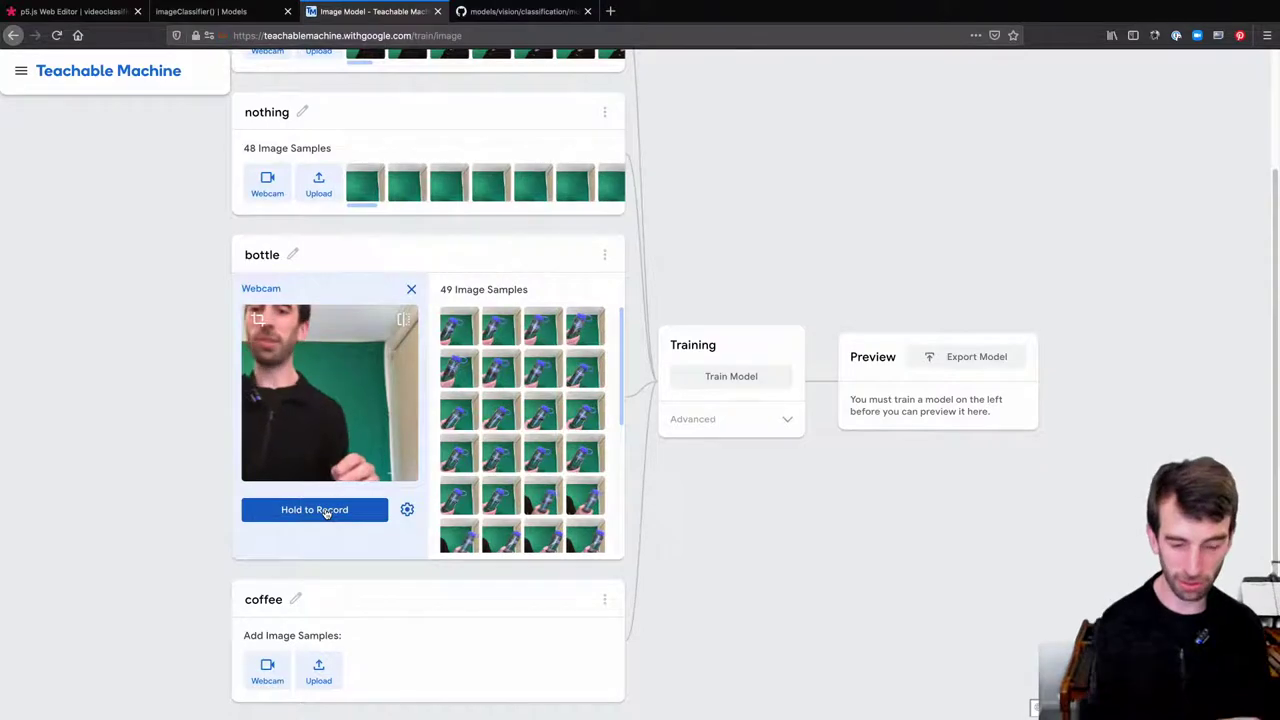
{"action": "left_click", "coordinate": [267, 665]}
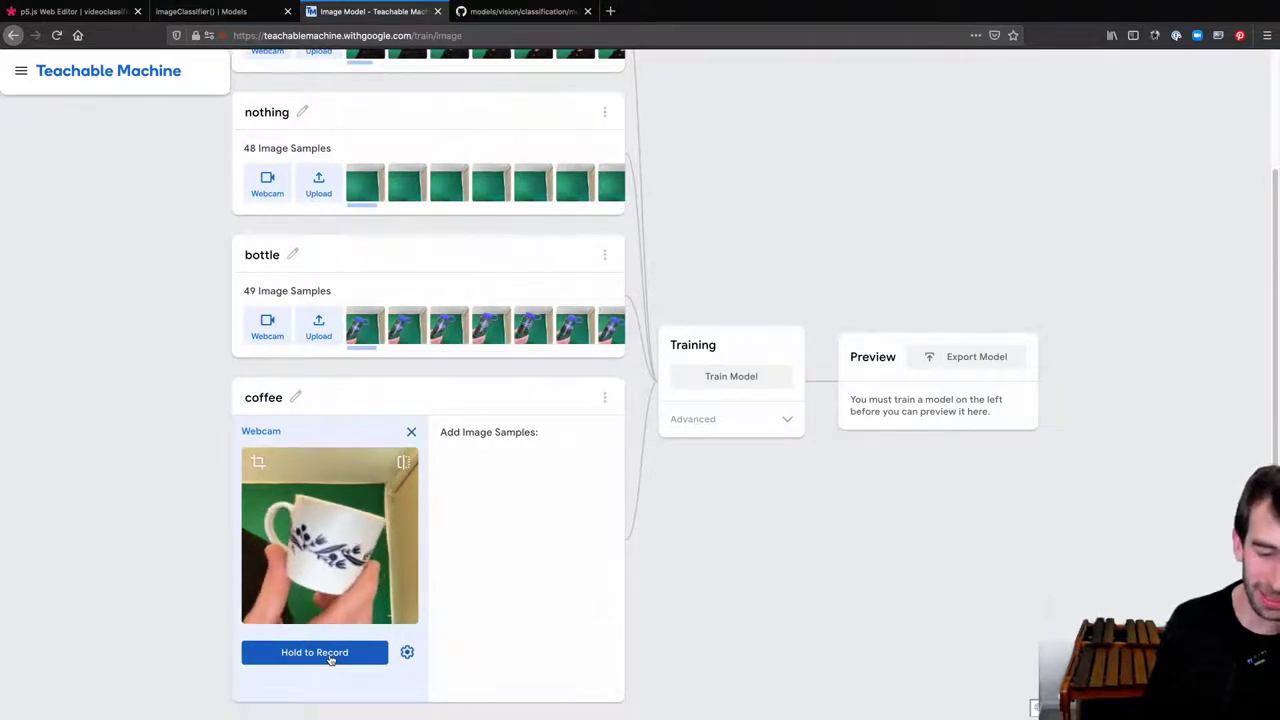
{"action": "left_click_drag", "start_coordinate": [330, 658], "coordinate": [330, 658]}
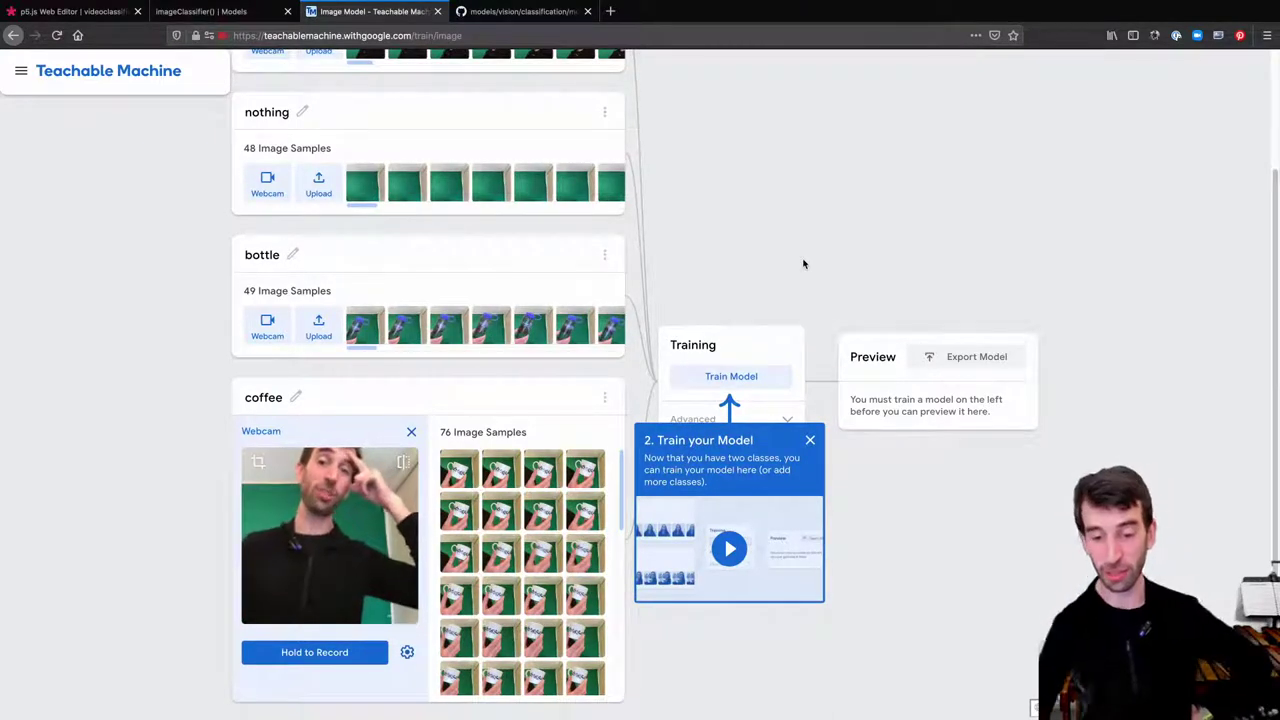
Start training the model on the four classes, show the advanced training settings and dismiss the tab-switching notice
{"action": "left_click", "coordinate": [718, 375]}
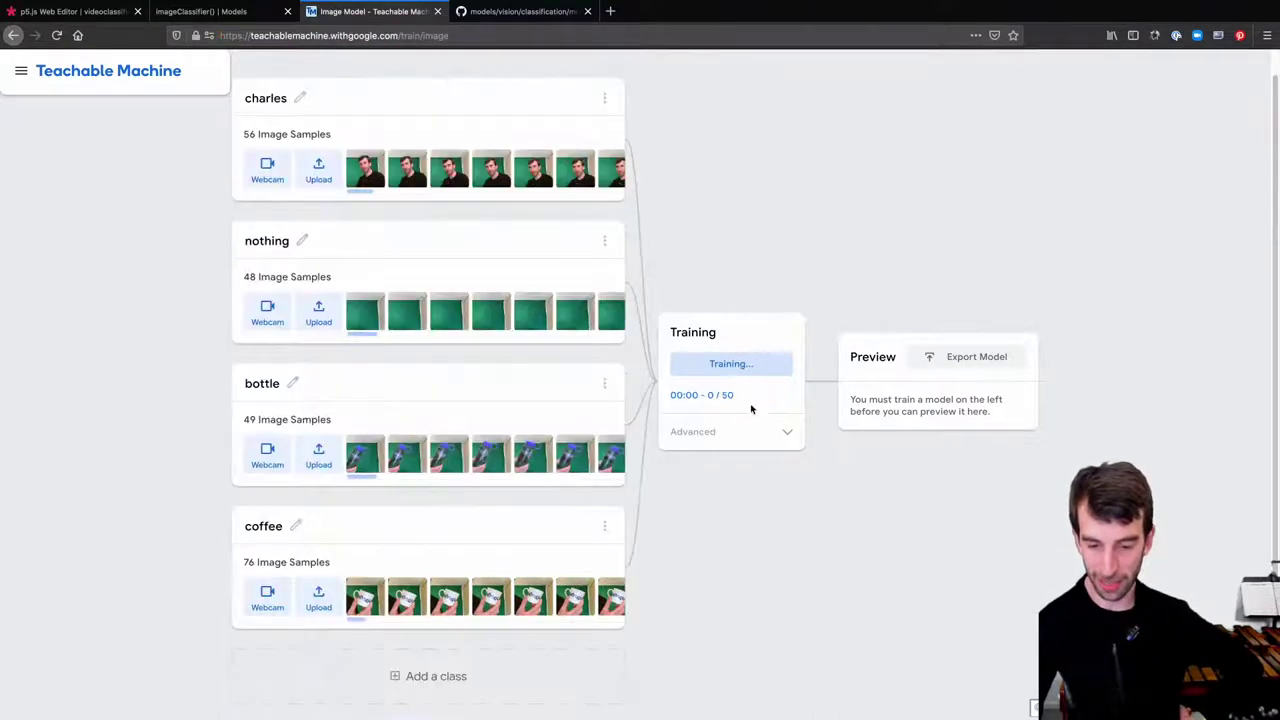
{"action": "left_click", "coordinate": [787, 431]}
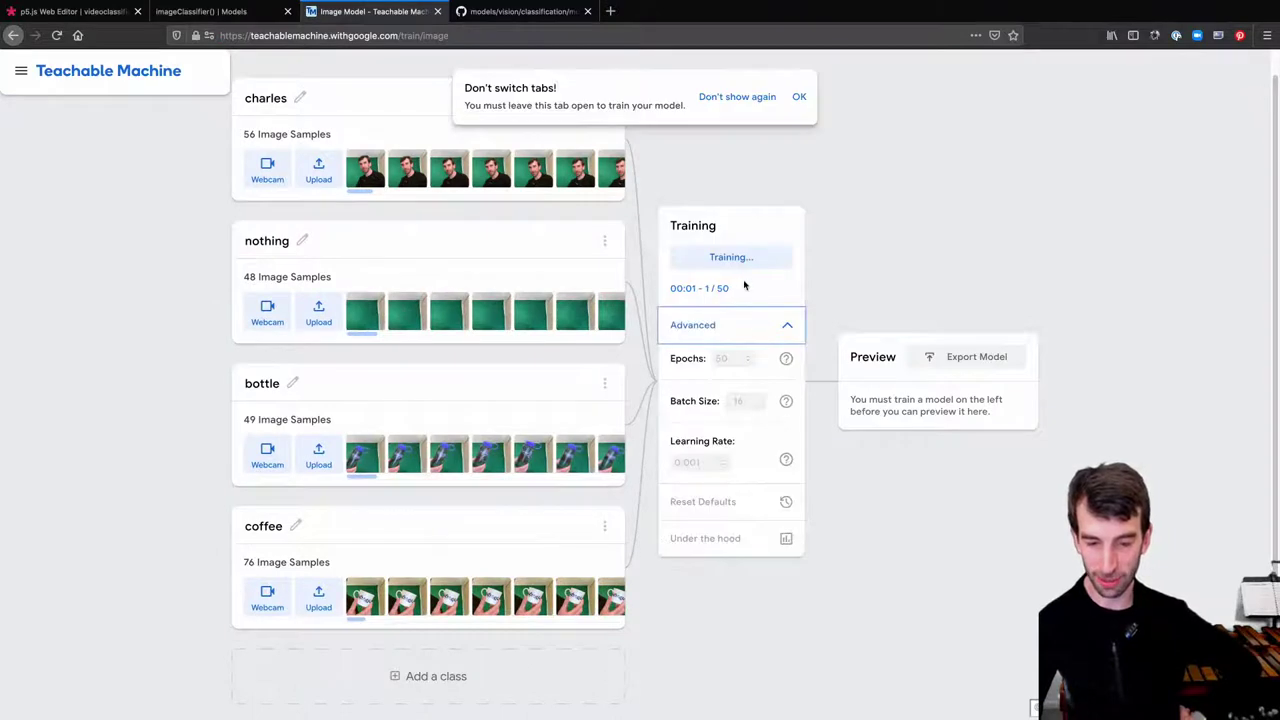
{"action": "left_click", "coordinate": [799, 97]}
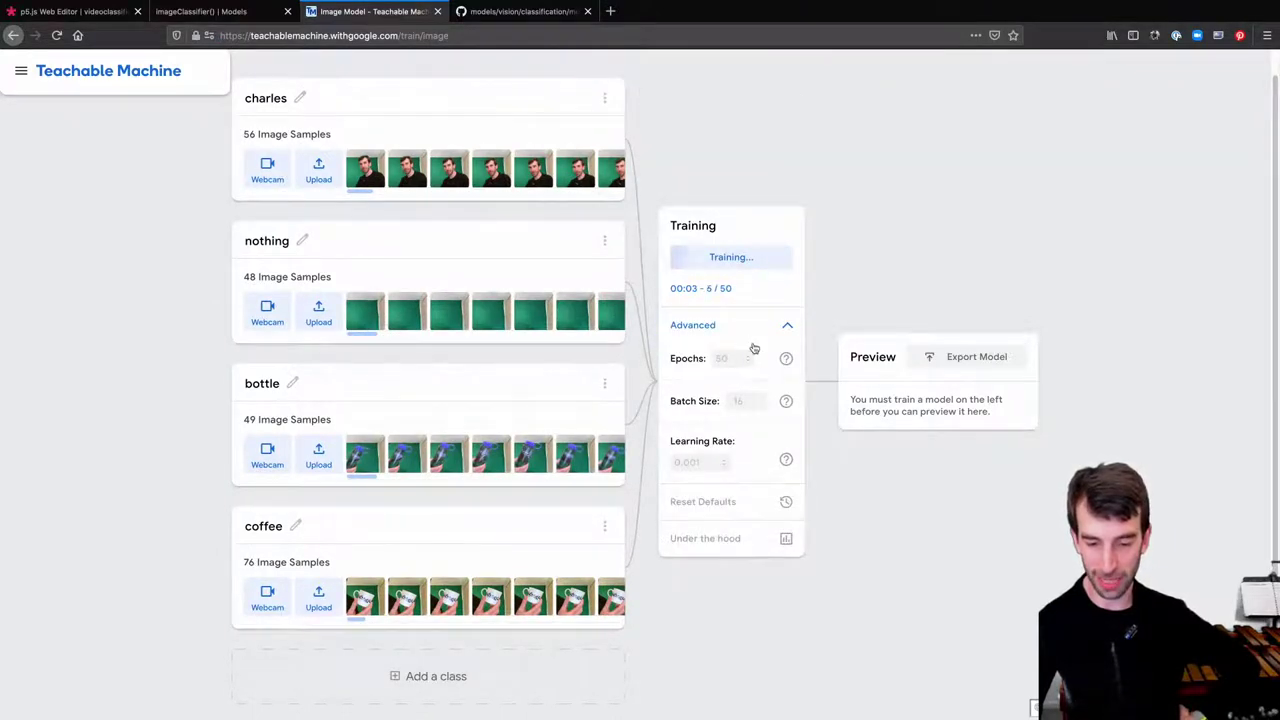
Examine the accuracy and loss per epoch graphs under the hood of the model, then close them
{"action": "left_click", "coordinate": [721, 541]}
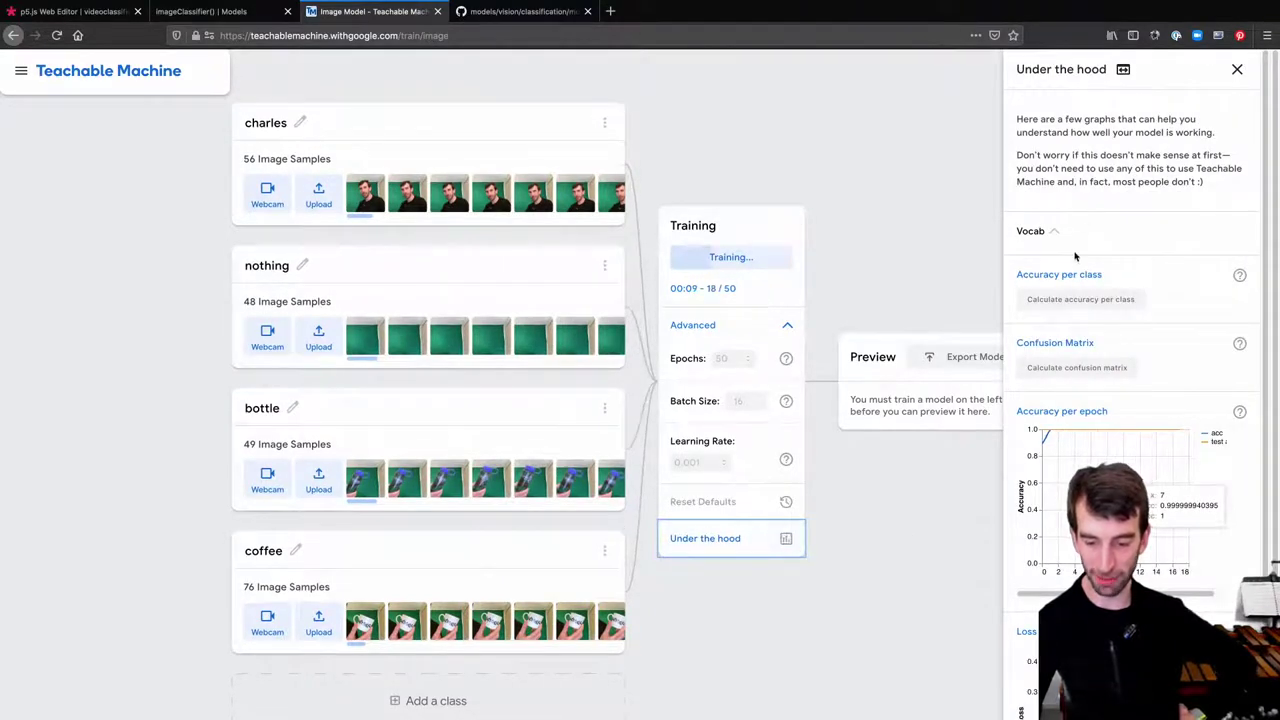
{"action": "scroll", "coordinate": [1075, 256], "scroll_direction": "down", "scroll_amount": 2}
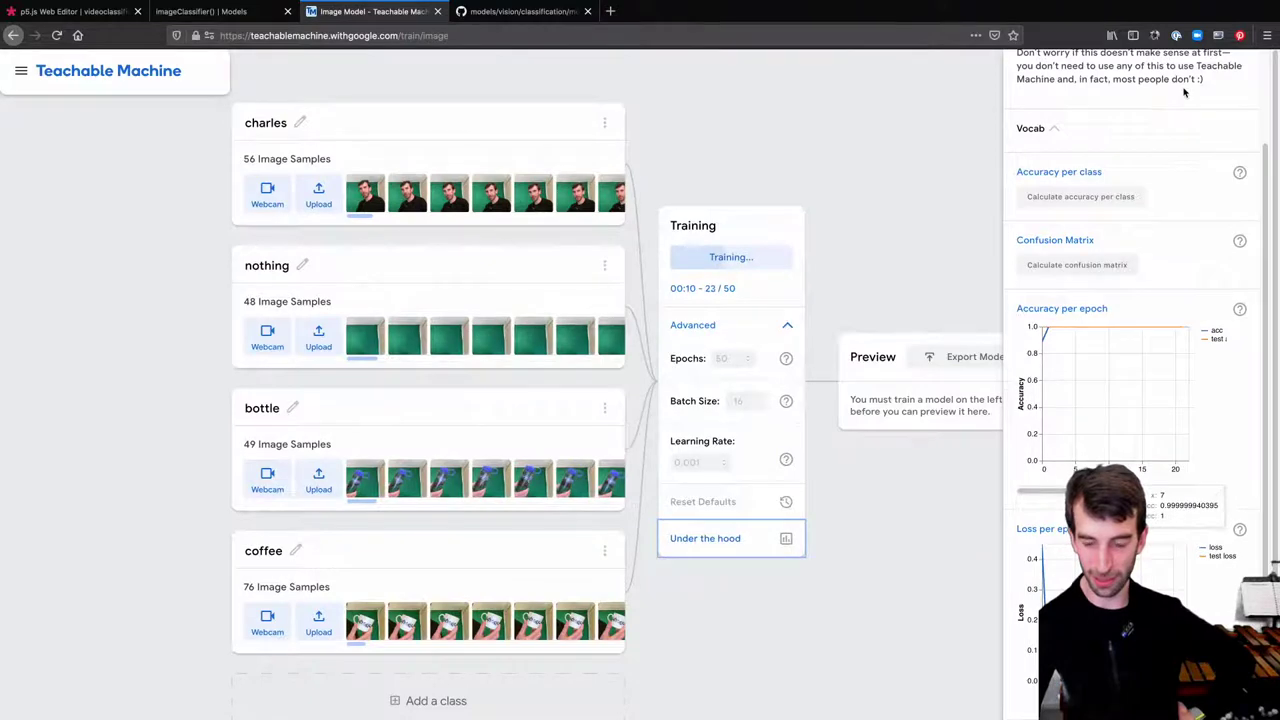
{"action": "scroll", "coordinate": [1184, 92], "scroll_direction": "up", "scroll_amount": 2}
{"action": "left_click", "coordinate": [1236, 70]}
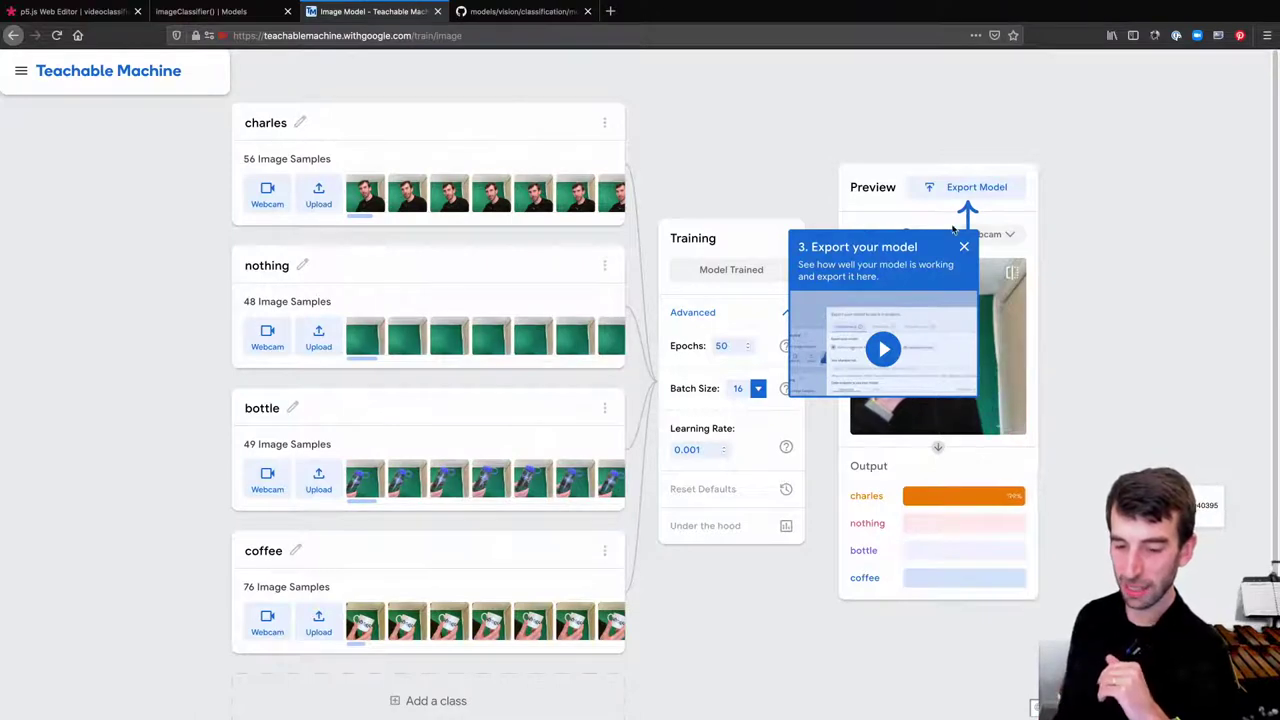
Dismiss the export hint, open the model export options for Tensorflow.js and upload the model to get a shareable link
{"action": "left_click", "coordinate": [964, 248]}
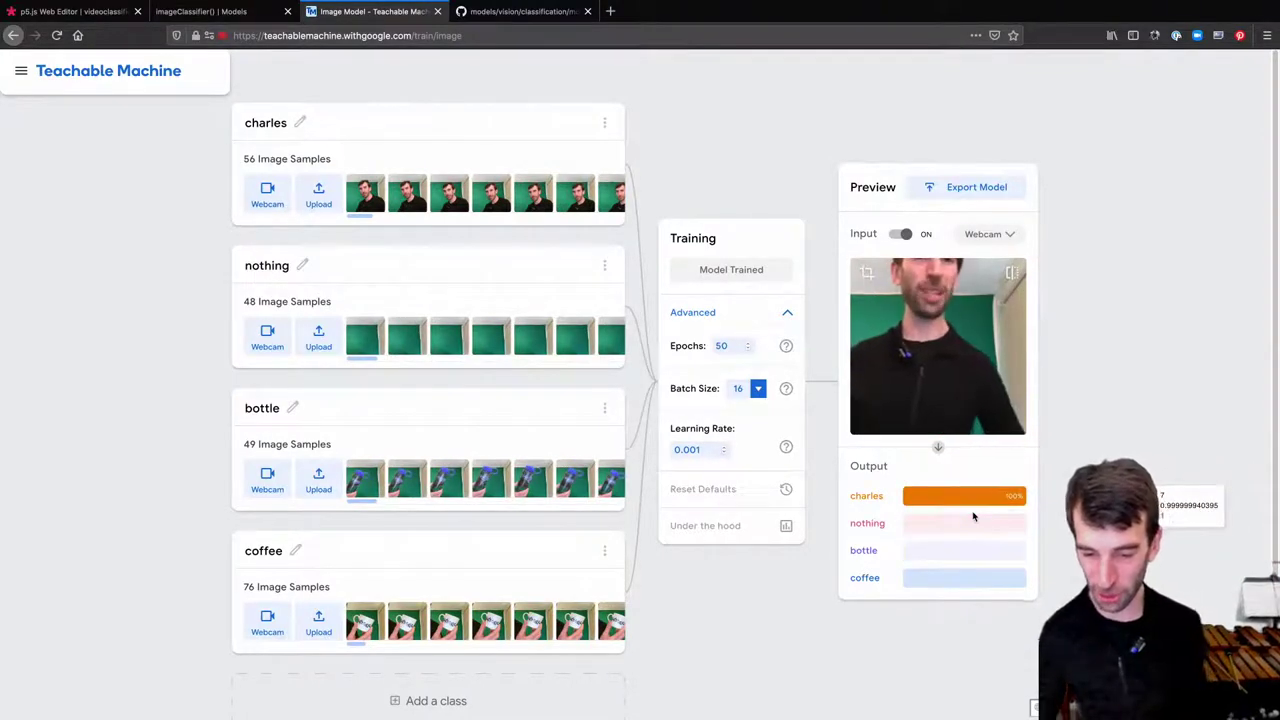
{"action": "left_click", "coordinate": [986, 189]}
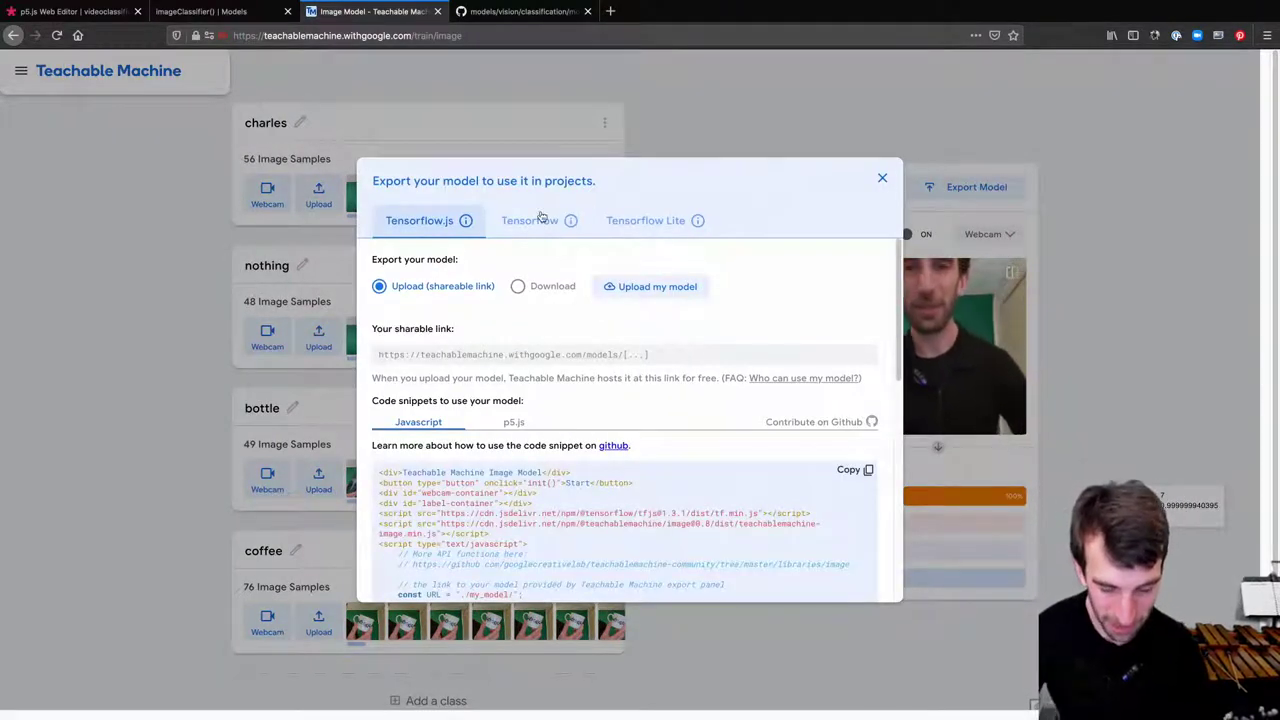
{"action": "scroll", "coordinate": [528, 417], "scroll_direction": "down", "scroll_amount": 2}
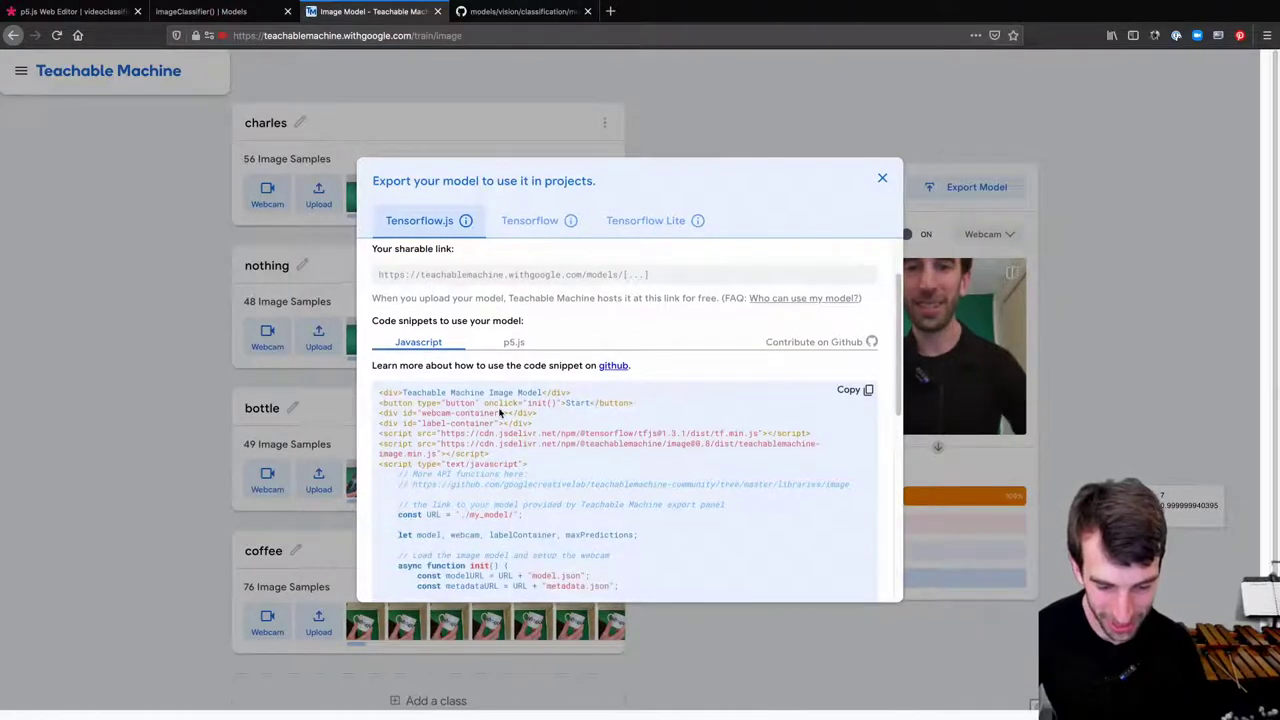
{"action": "scroll", "coordinate": [500, 414], "scroll_direction": "up", "scroll_amount": 2}
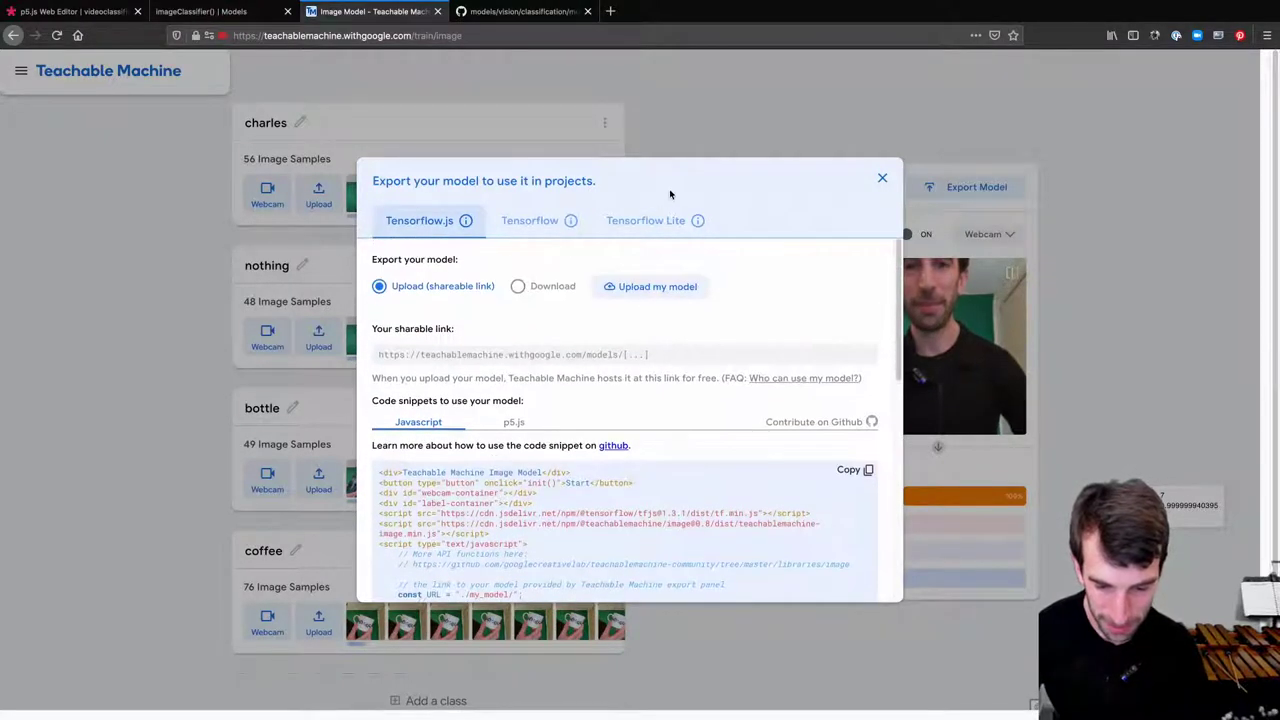
{"action": "left_click", "coordinate": [643, 288]}
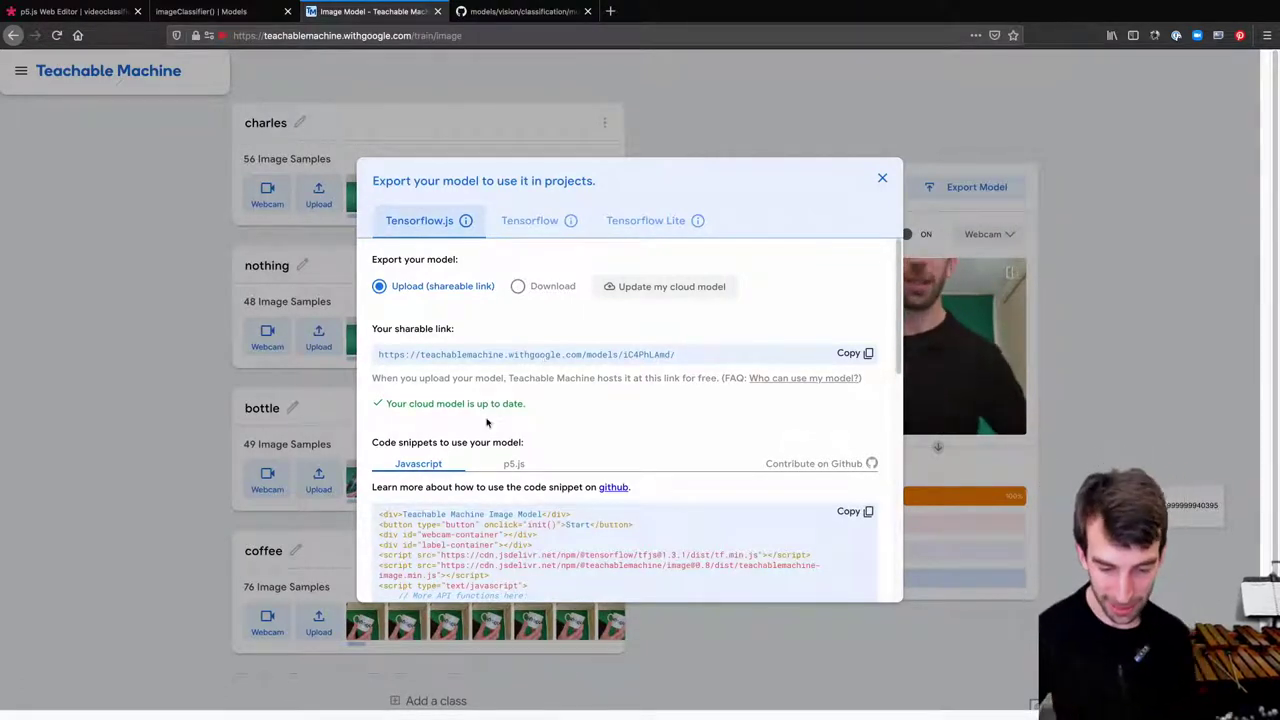
Copy the model's p5.js code snippet and replace all code in sketch.js in the p5.js Web Editor with it
{"action": "left_click", "coordinate": [512, 465]}
{"action": "scroll", "coordinate": [510, 467], "scroll_direction": "down", "scroll_amount": 3}
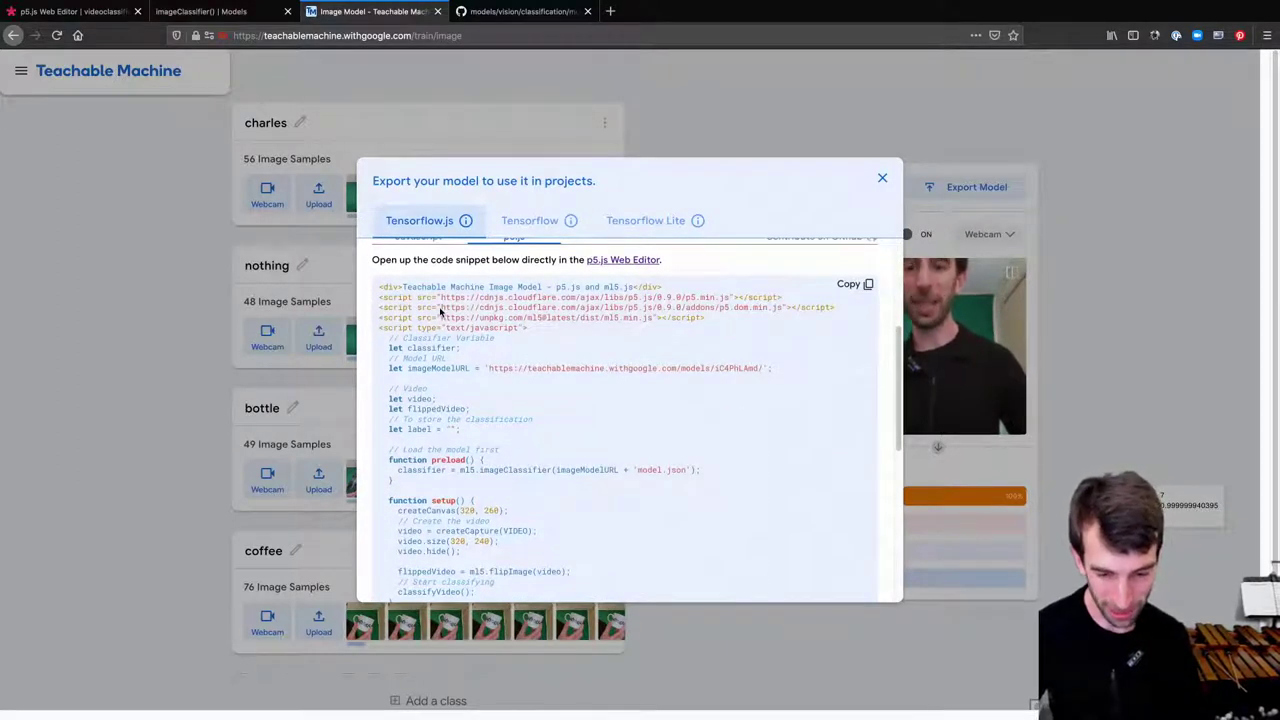
{"action": "left_click", "coordinate": [850, 286]}
{"action": "left_click", "coordinate": [72, 11]}
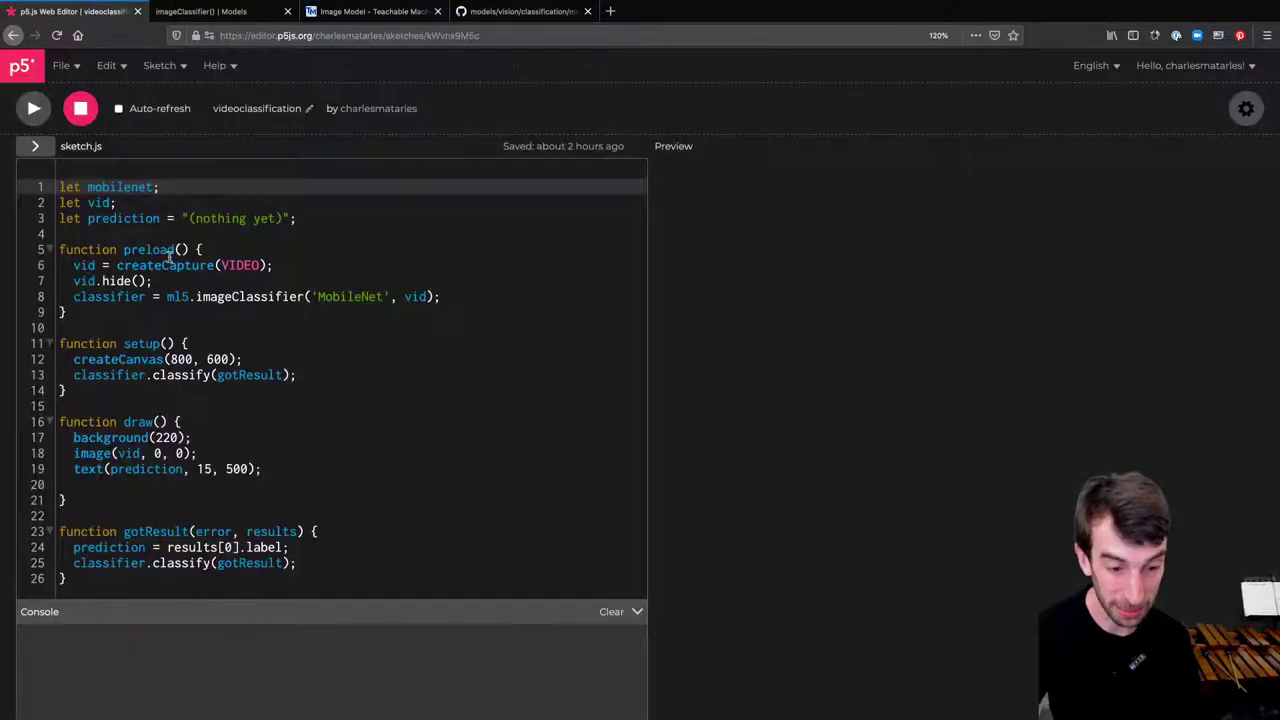
{"action": "left_click", "coordinate": [144, 245]}
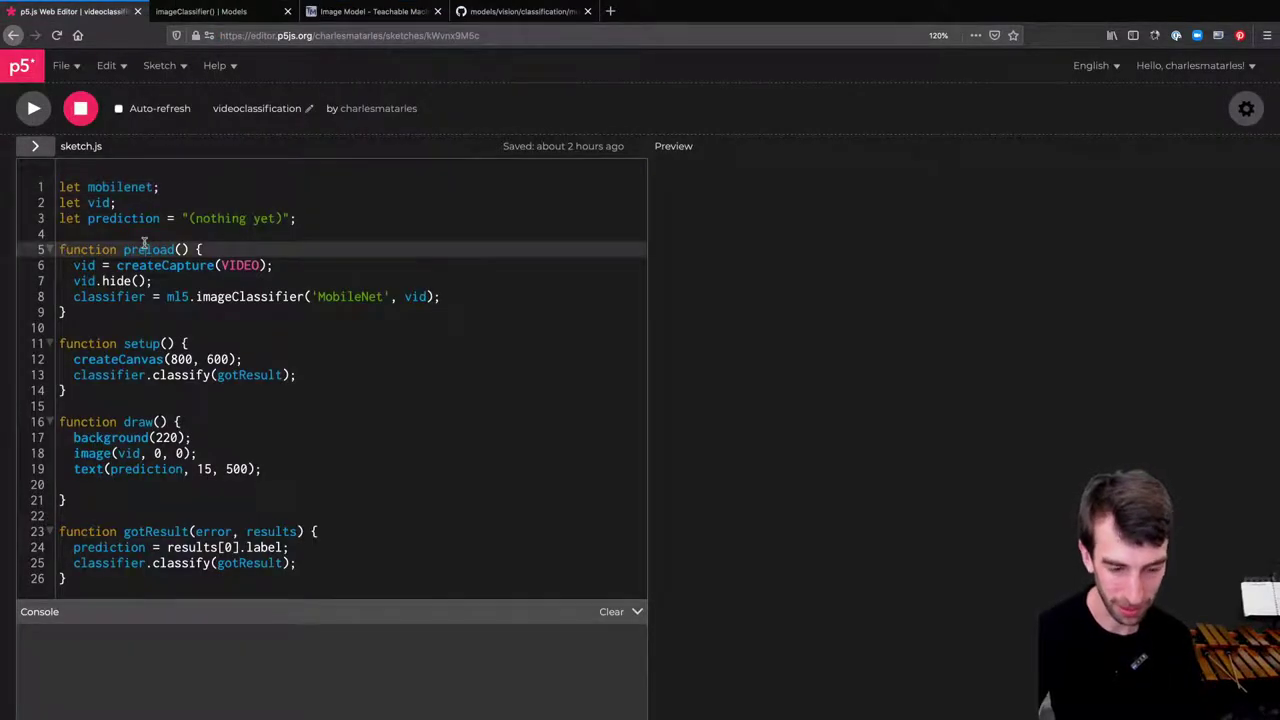
{"action": "key", "text": "ctrl+a"}
{"action": "key", "text": "BackSpace"}
{"action": "key", "text": "ctrl+v"}
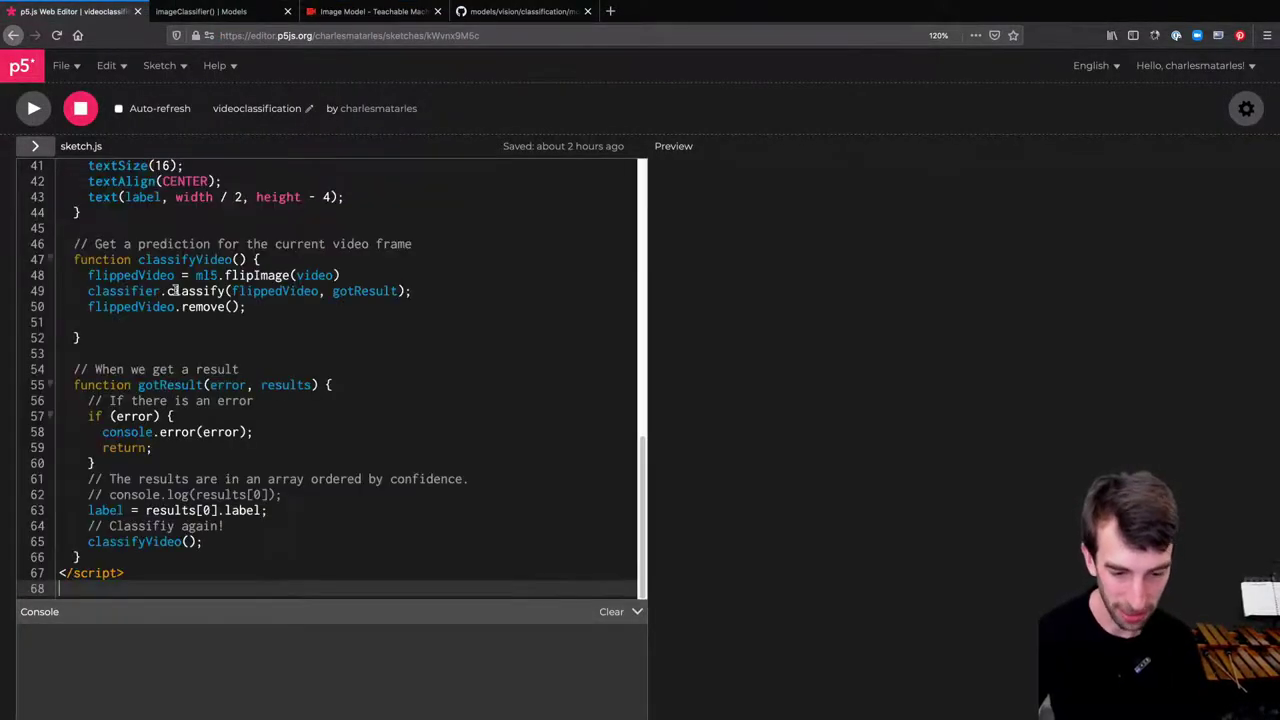
Delete the HTML div and opening script tag lines above the Classifier Variable comment in sketch.js
{"action": "key", "text": "ctrl+Home"}
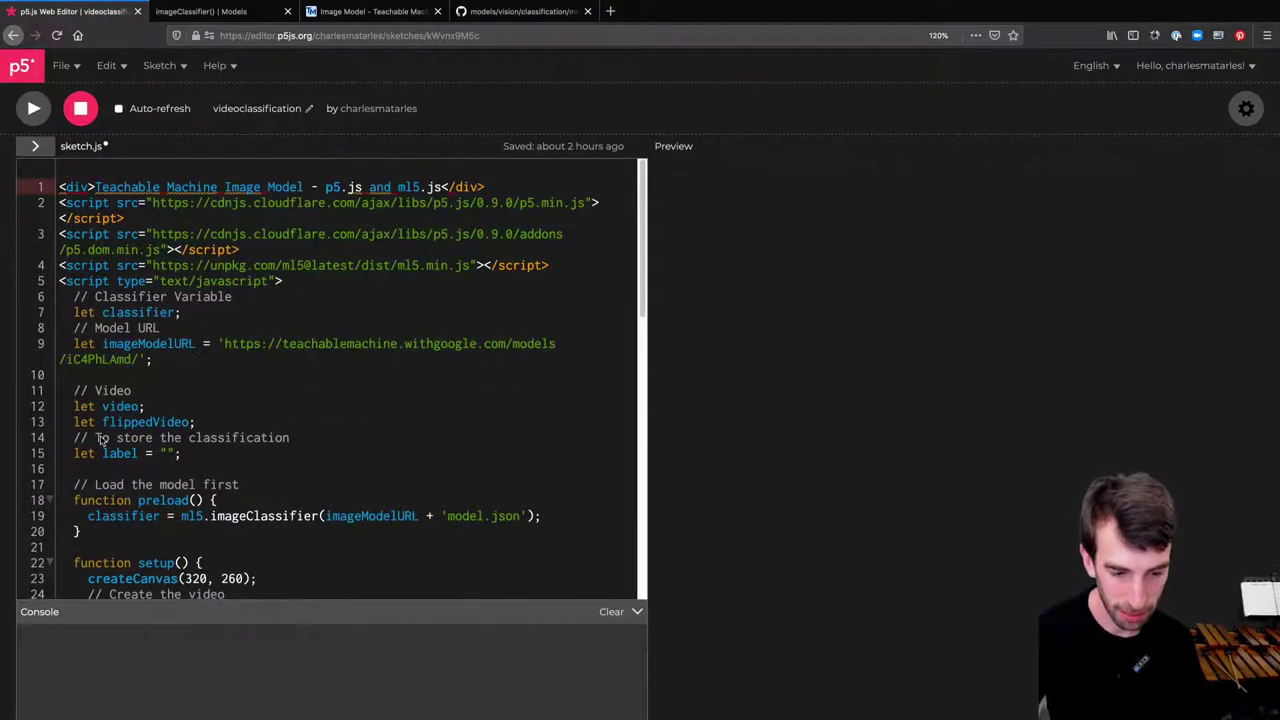
{"action": "left_click", "coordinate": [156, 330]}
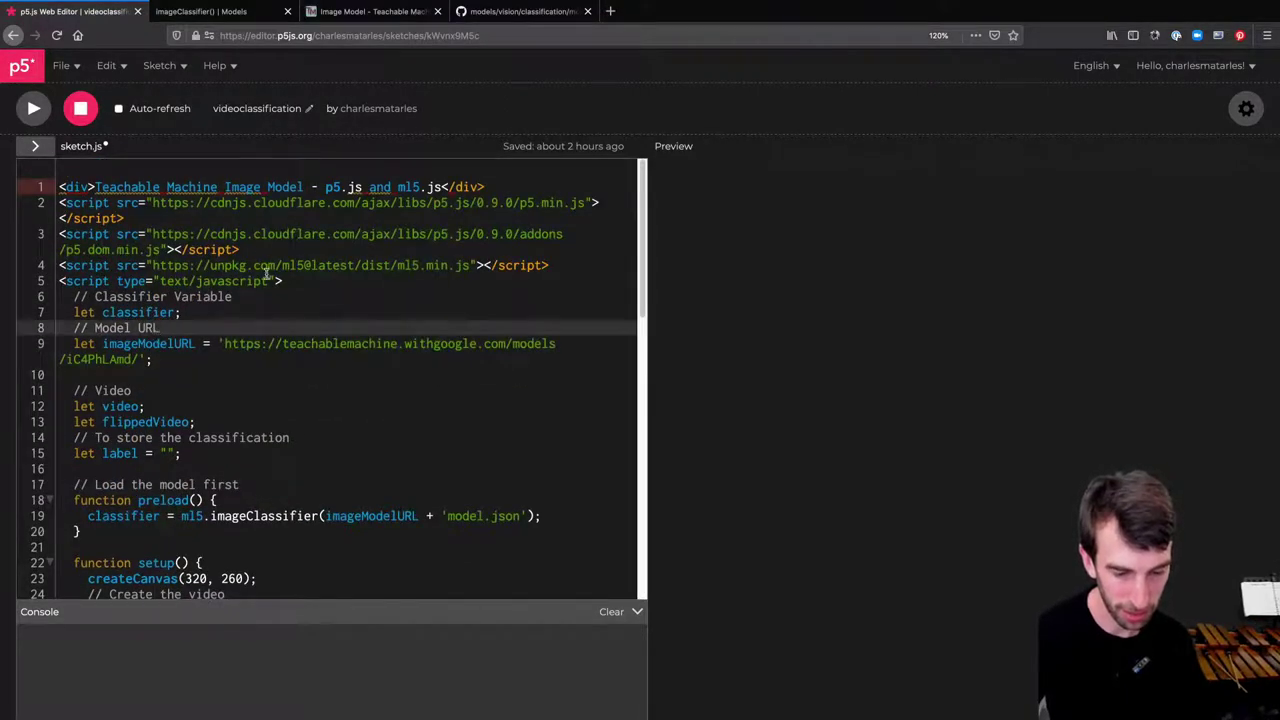
{"action": "left_click_drag", "start_coordinate": [293, 280], "coordinate": [48, 190]}
{"action": "key", "text": "BackSpace"}
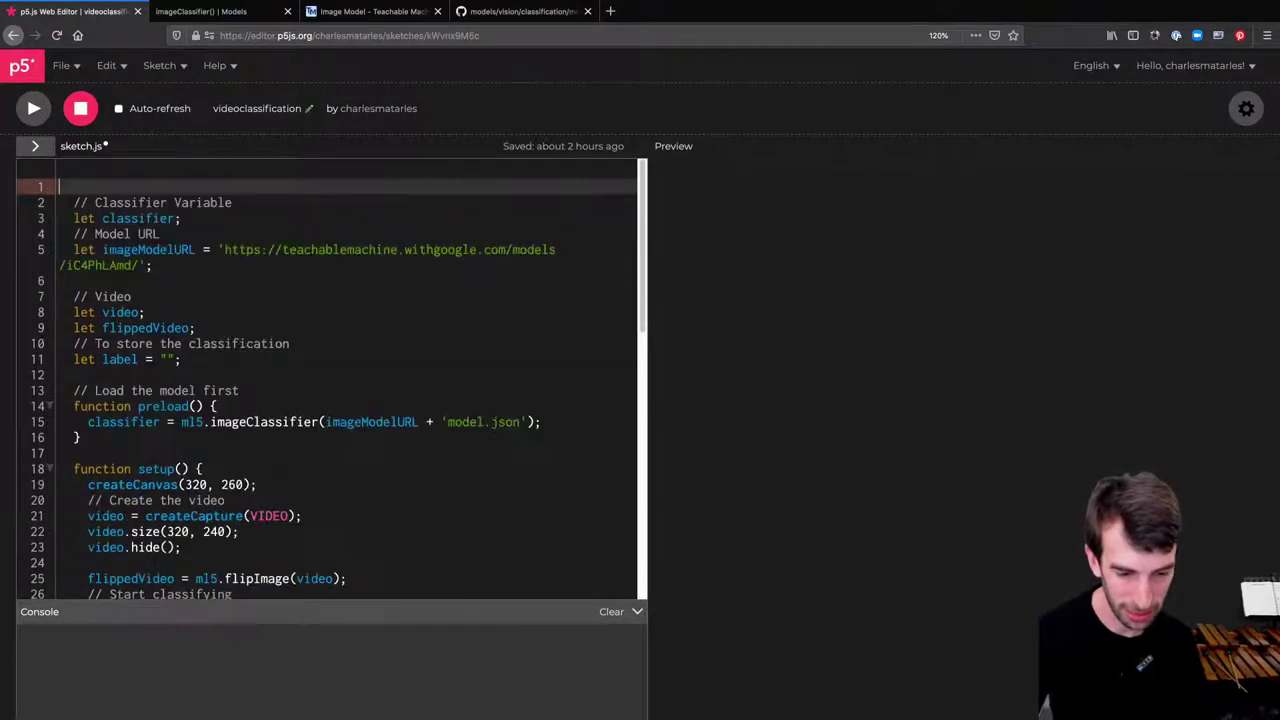
{"action": "key", "text": "Delete"}
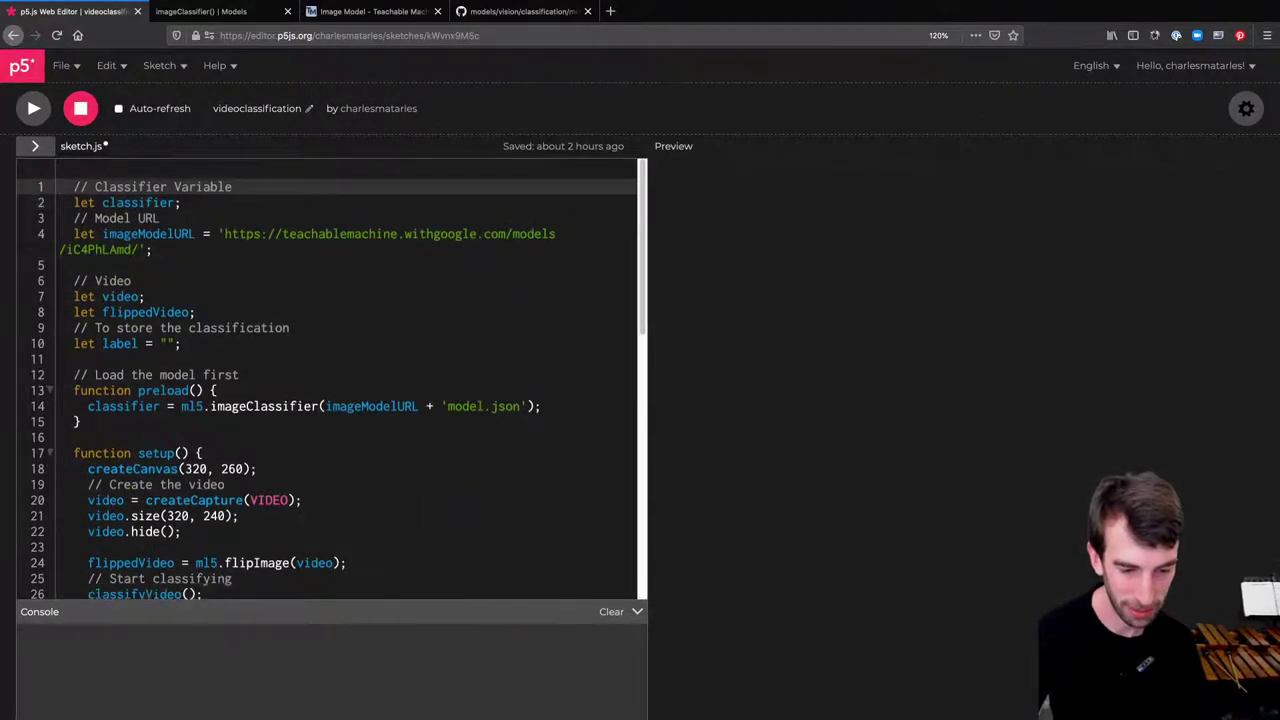
Remove the closing script tag and the empty line at the end of sketch.js and tidy the code
{"action": "scroll", "coordinate": [256, 375], "scroll_direction": "down", "scroll_amount": 15}
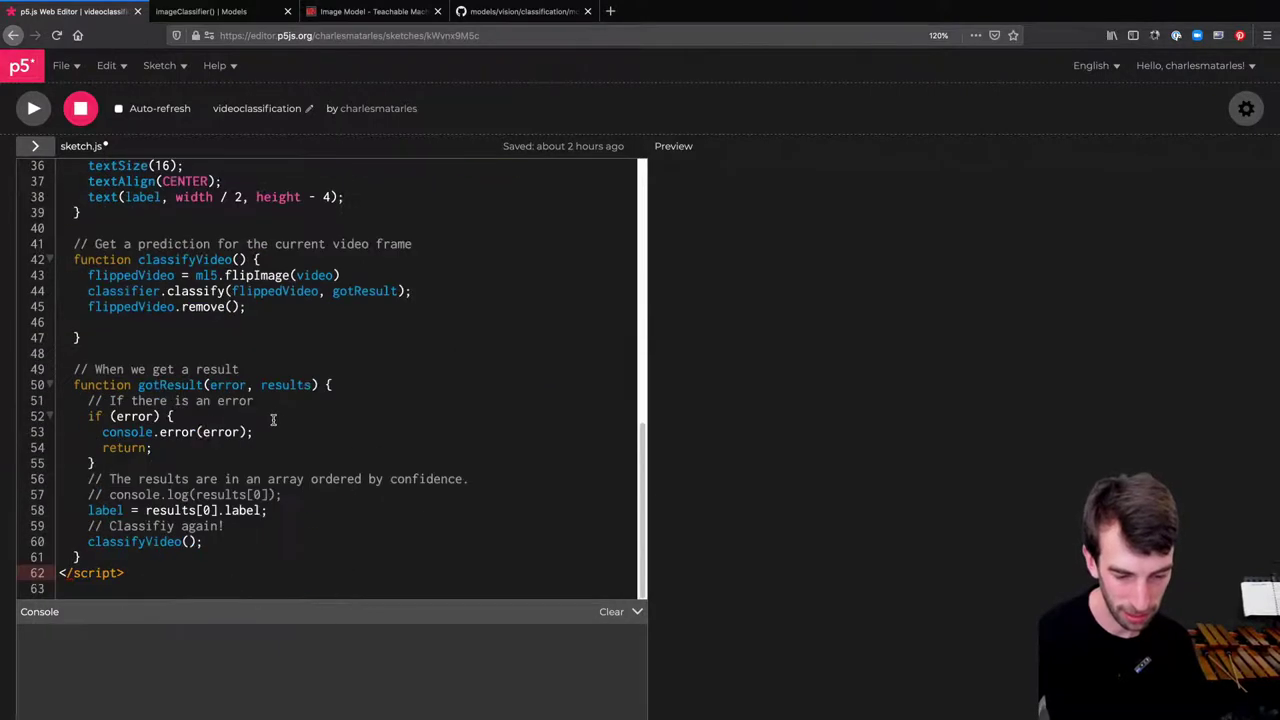
{"action": "left_click", "coordinate": [88, 588]}
{"action": "key", "text": "BackSpace"}
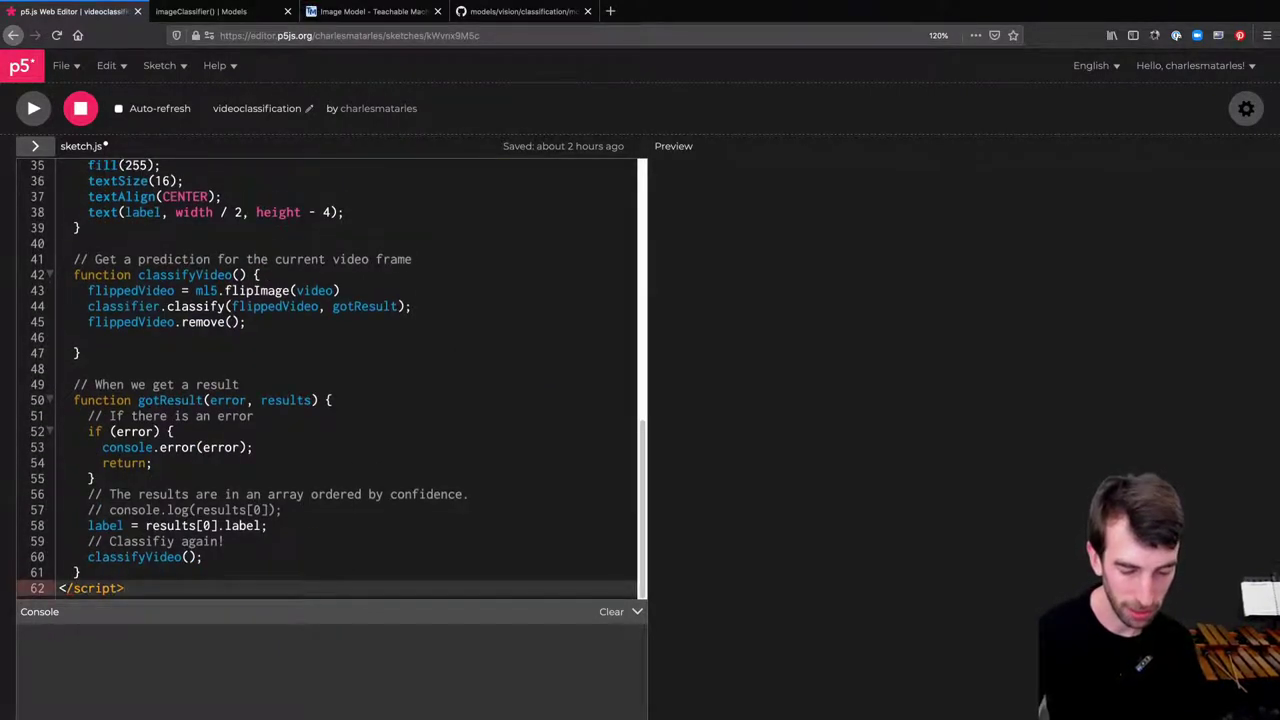
{"action": "key", "text": "BackSpace"}
{"action": "key", "text": "BackSpace"}
{"action": "key", "text": "BackSpace"}
{"action": "key", "text": "BackSpace"}
{"action": "key", "text": "BackSpace"}
{"action": "key", "text": "BackSpace"}
{"action": "key", "text": "BackSpace"}
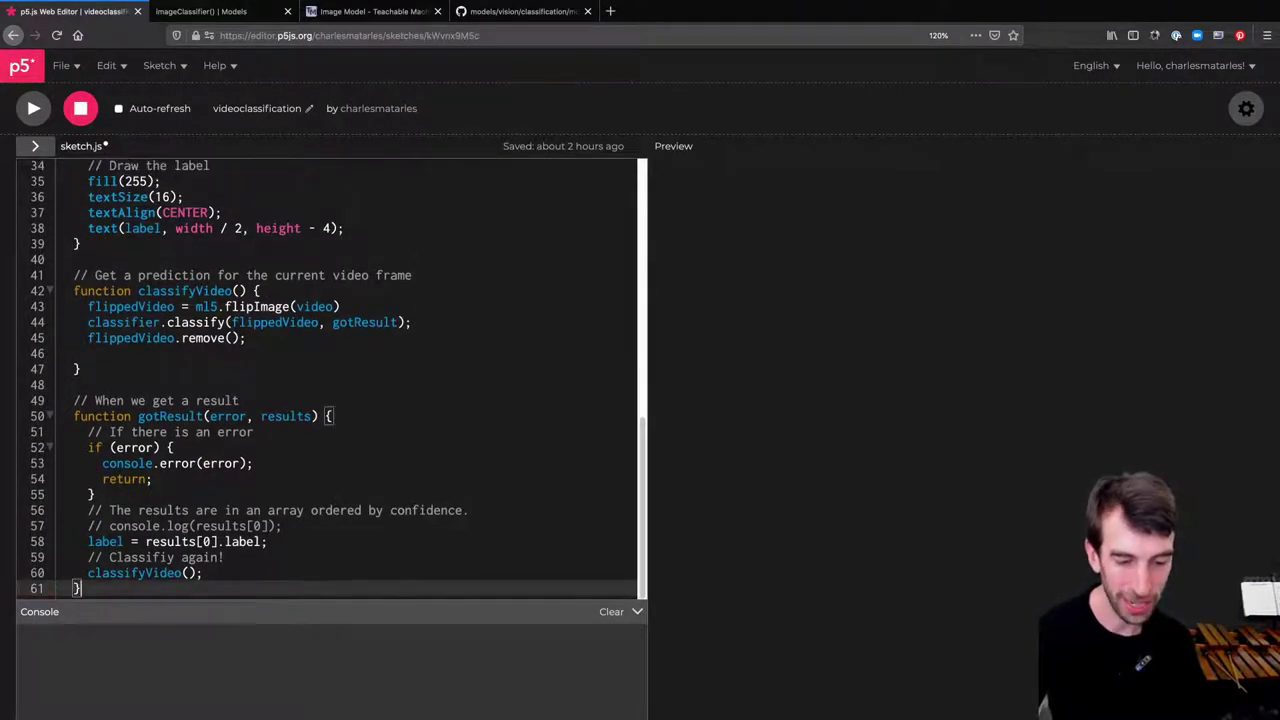
{"action": "left_click", "coordinate": [107, 65]}
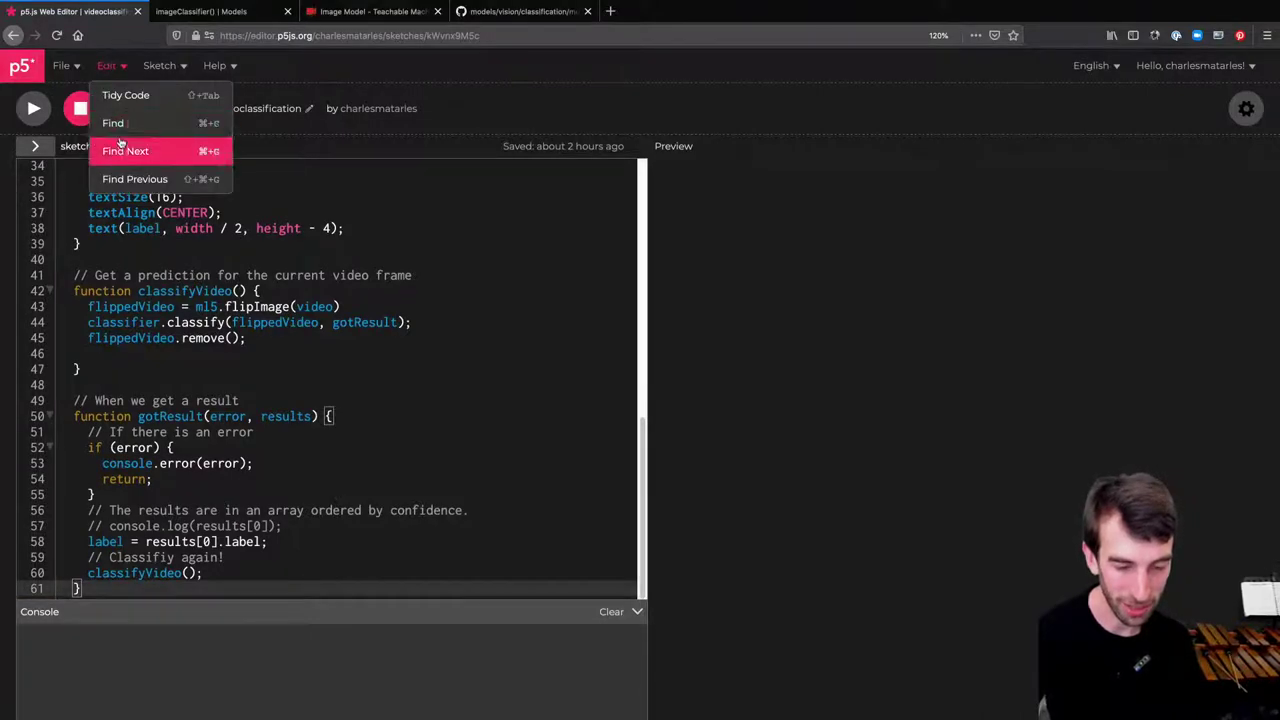
{"action": "left_click", "coordinate": [124, 97]}
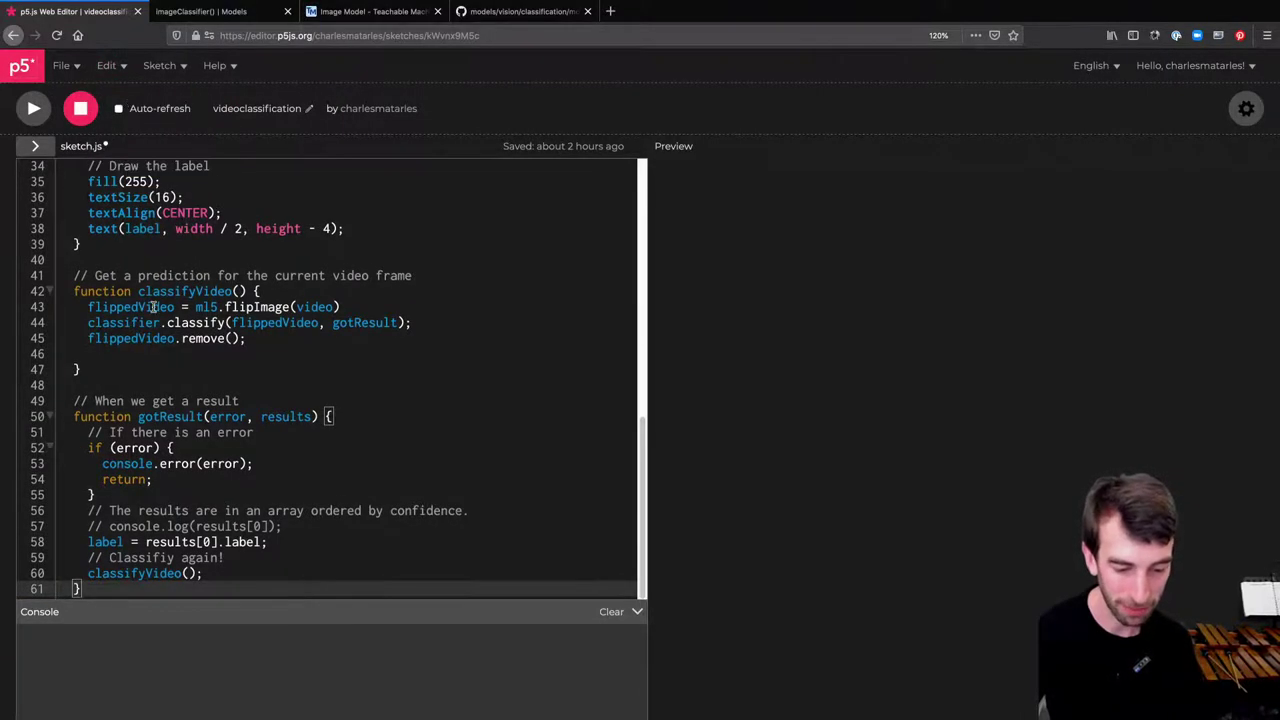
Copy the shareable model link from Teachable Machine and paste it as the imageModelURL value in sketch.js
{"action": "scroll", "coordinate": [150, 300], "scroll_direction": "up", "scroll_amount": 10}
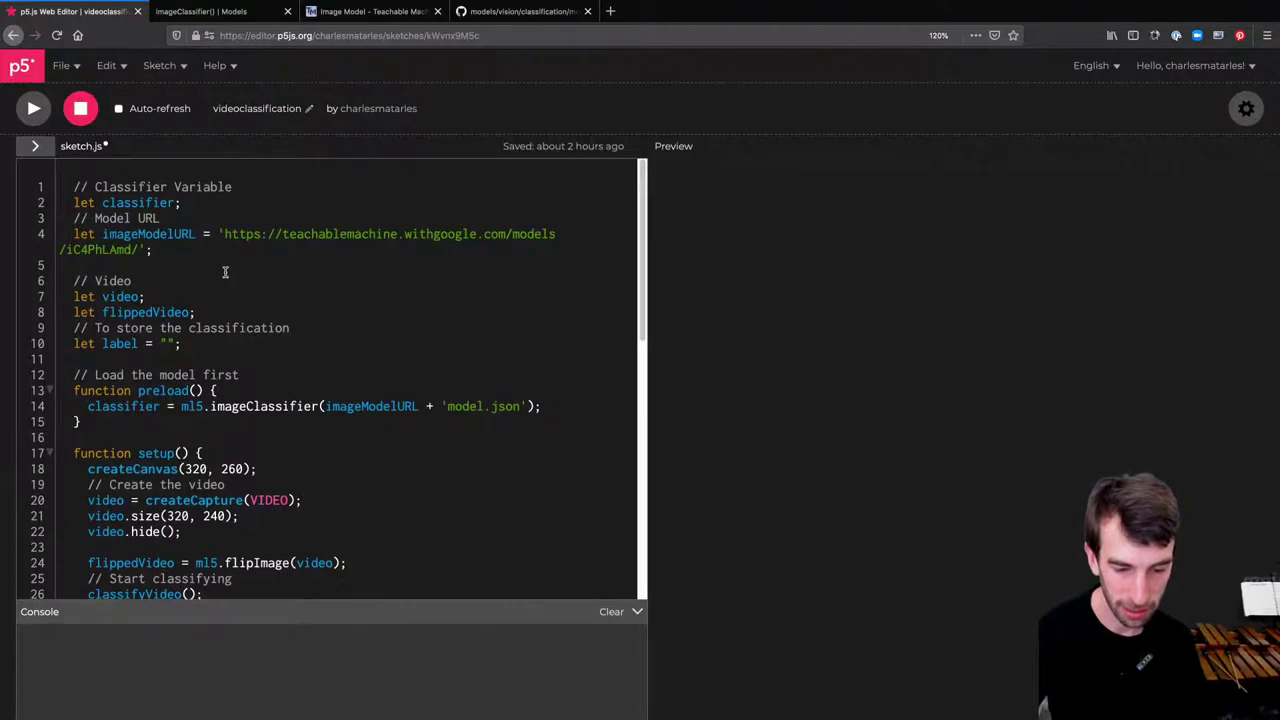
{"action": "left_click", "coordinate": [196, 251]}
{"action": "left_click", "coordinate": [378, 13]}
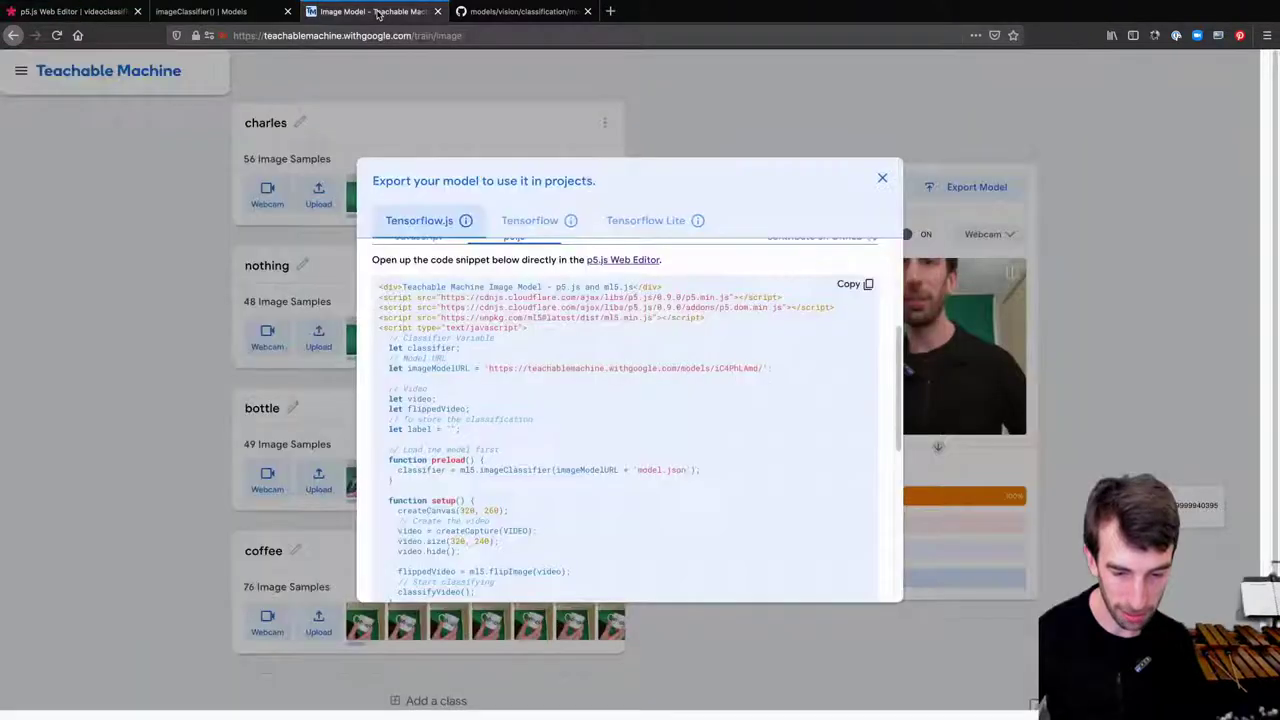
{"action": "scroll", "coordinate": [568, 348], "scroll_direction": "up", "scroll_amount": 3}
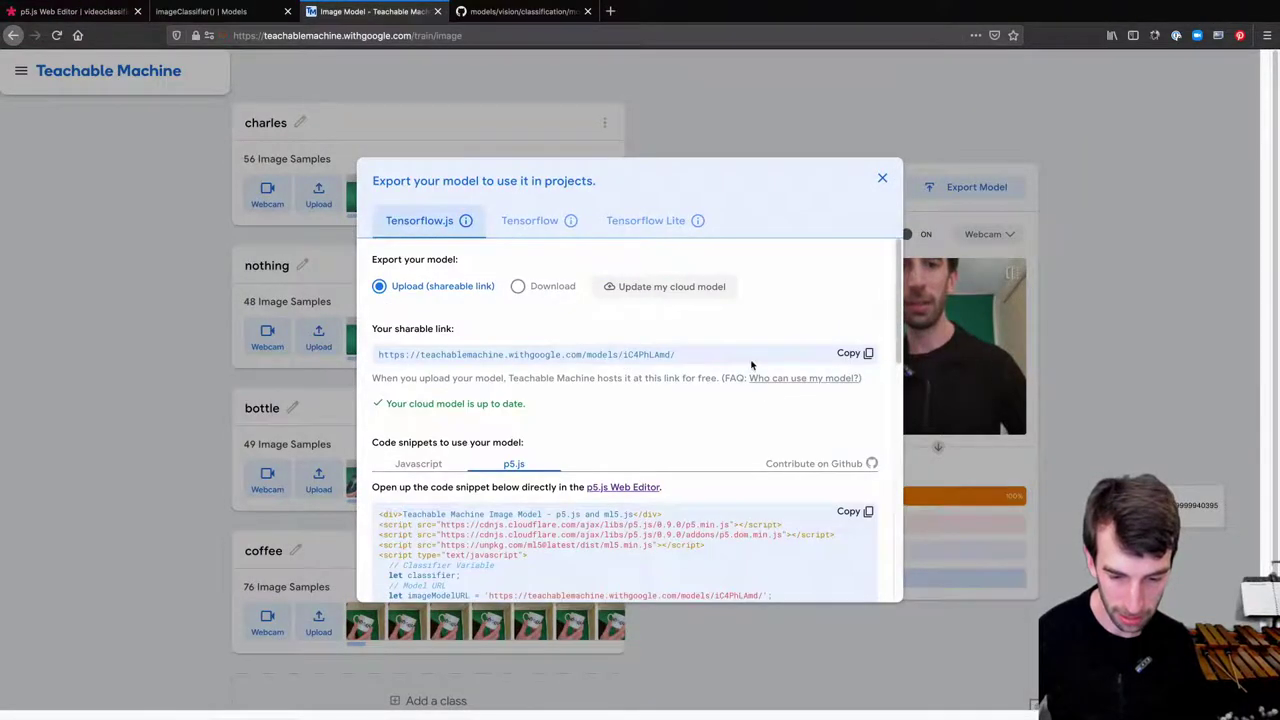
{"action": "left_click", "coordinate": [850, 354]}
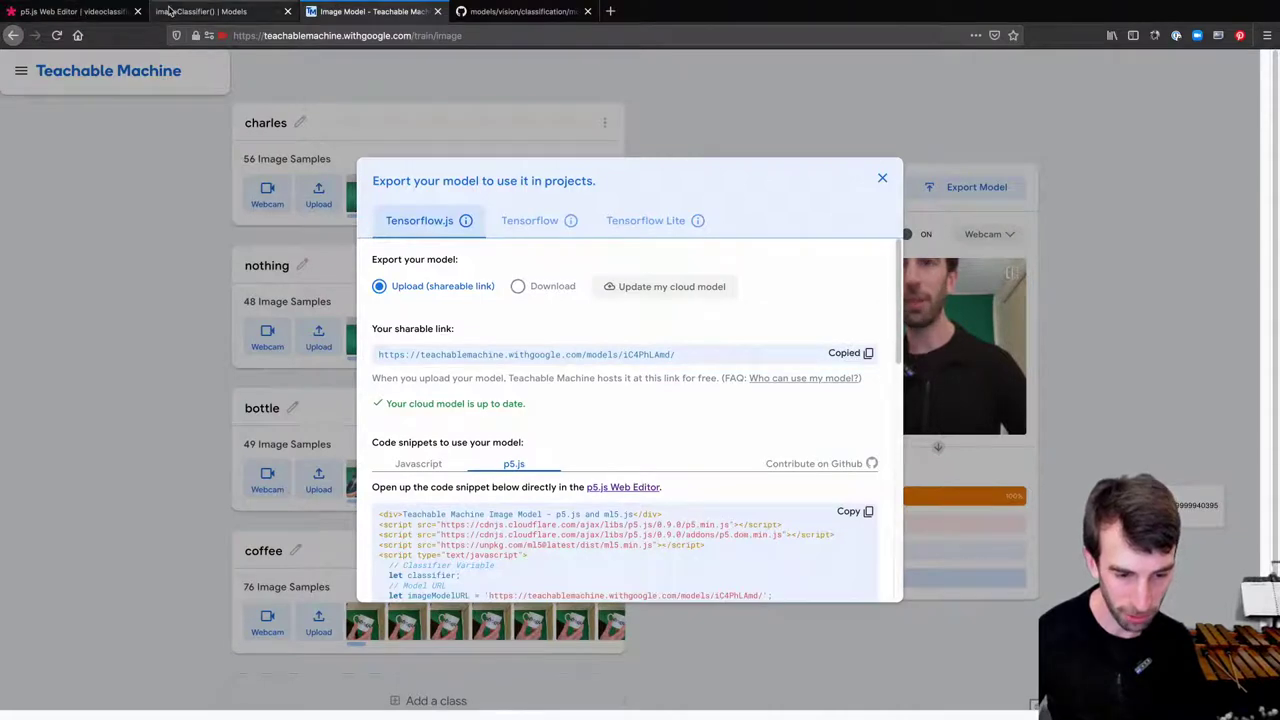
{"action": "left_click", "coordinate": [200, 11]}
{"action": "left_click", "coordinate": [77, 11]}
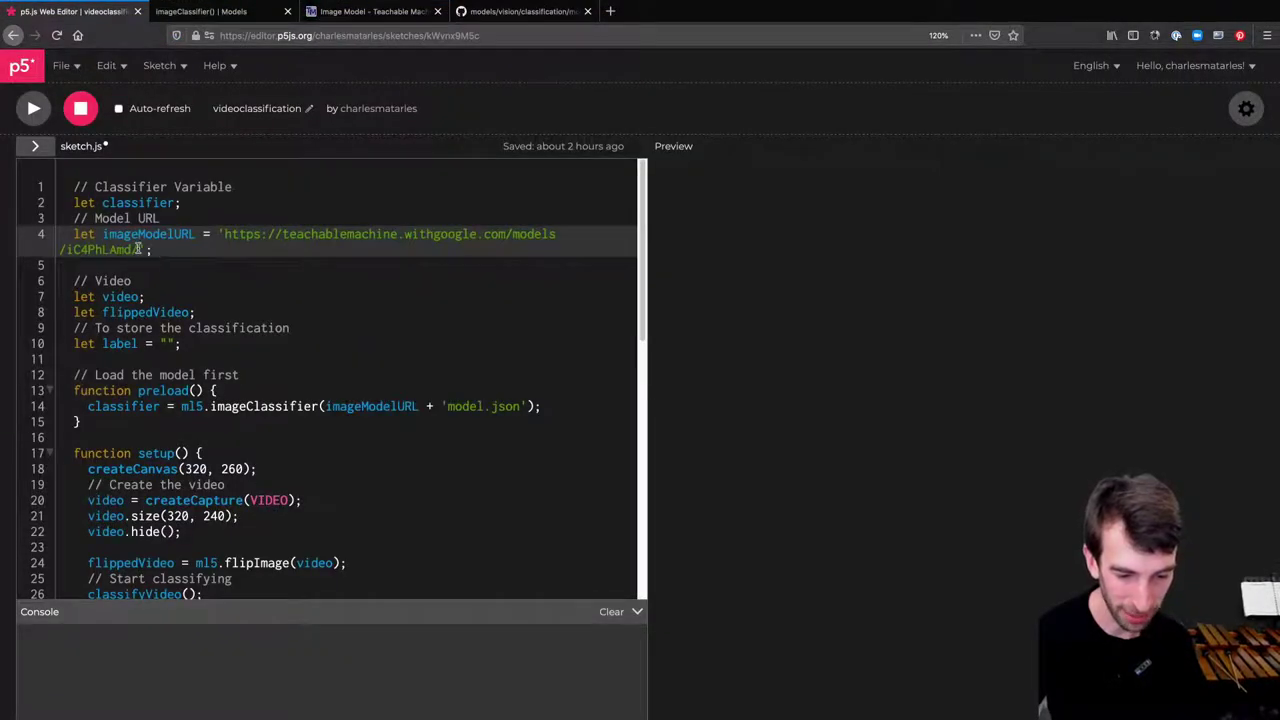
{"action": "left_click_drag", "start_coordinate": [140, 250], "coordinate": [223, 233]}
{"action": "key", "text": "BackSpace"}
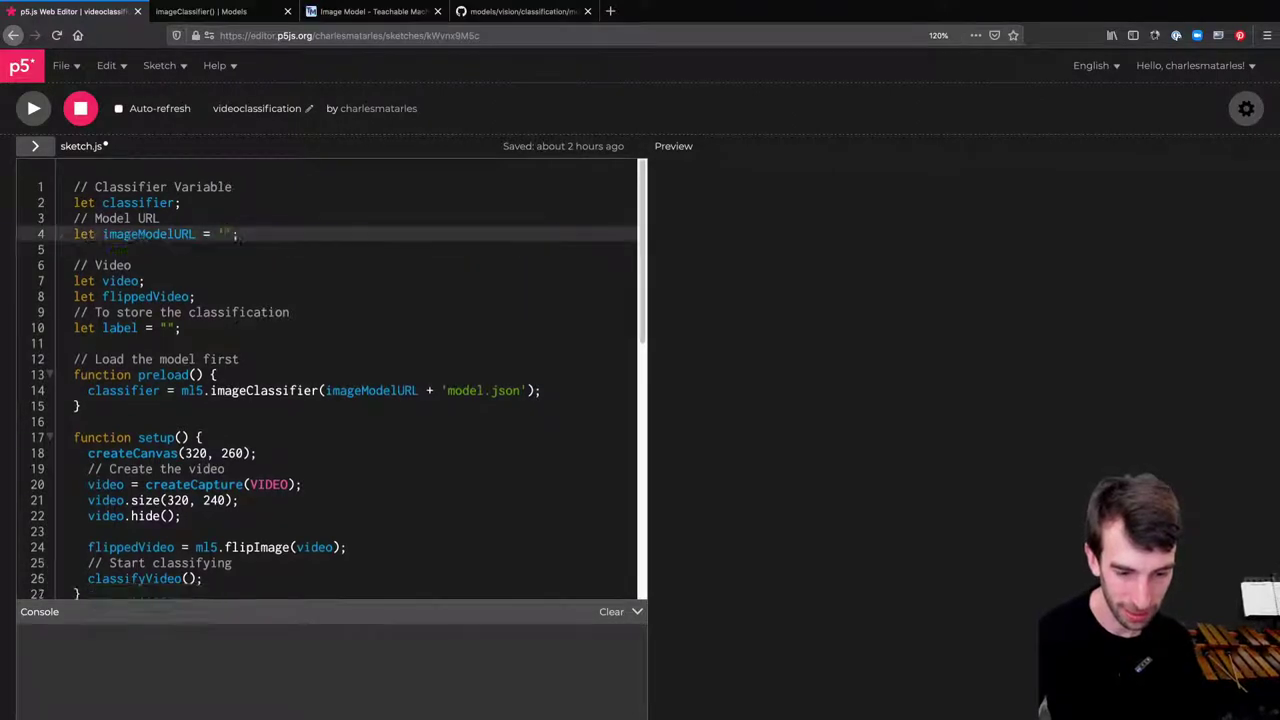
{"action": "key", "text": "ctrl+v"}
{"action": "left_click", "coordinate": [231, 266]}
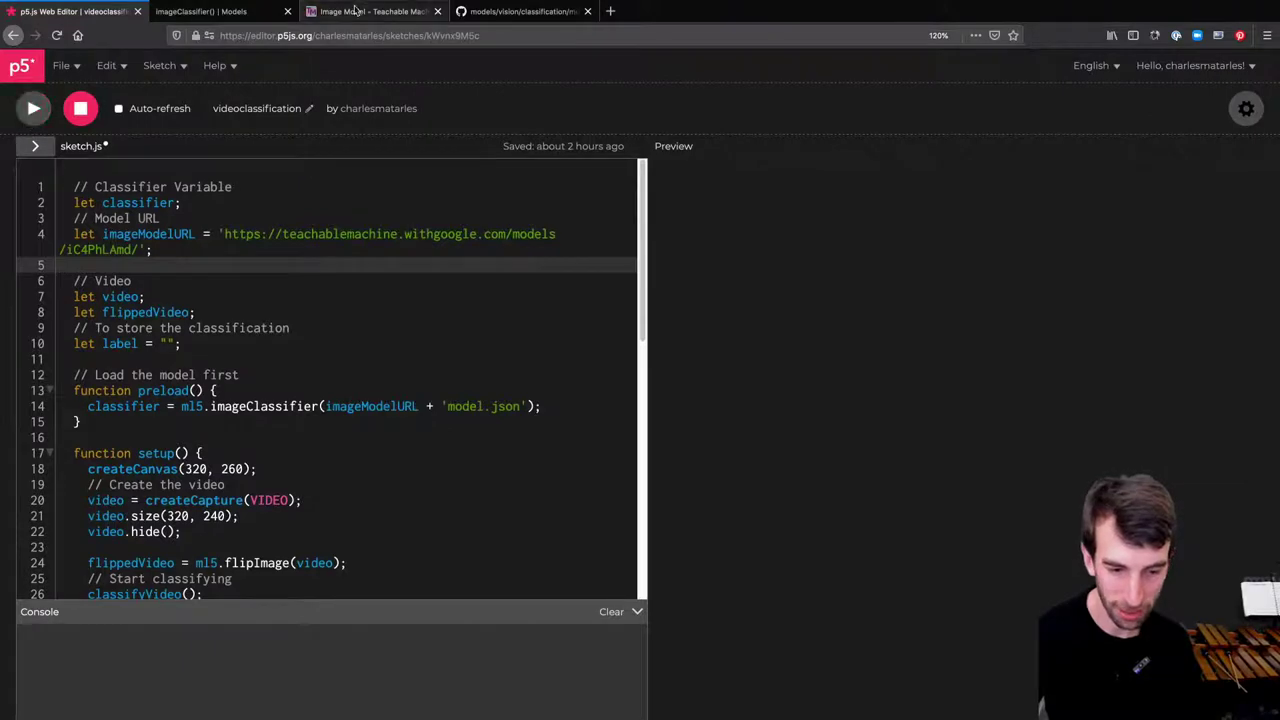
{"action": "left_click", "coordinate": [415, 12]}
{"action": "left_click", "coordinate": [437, 12]}
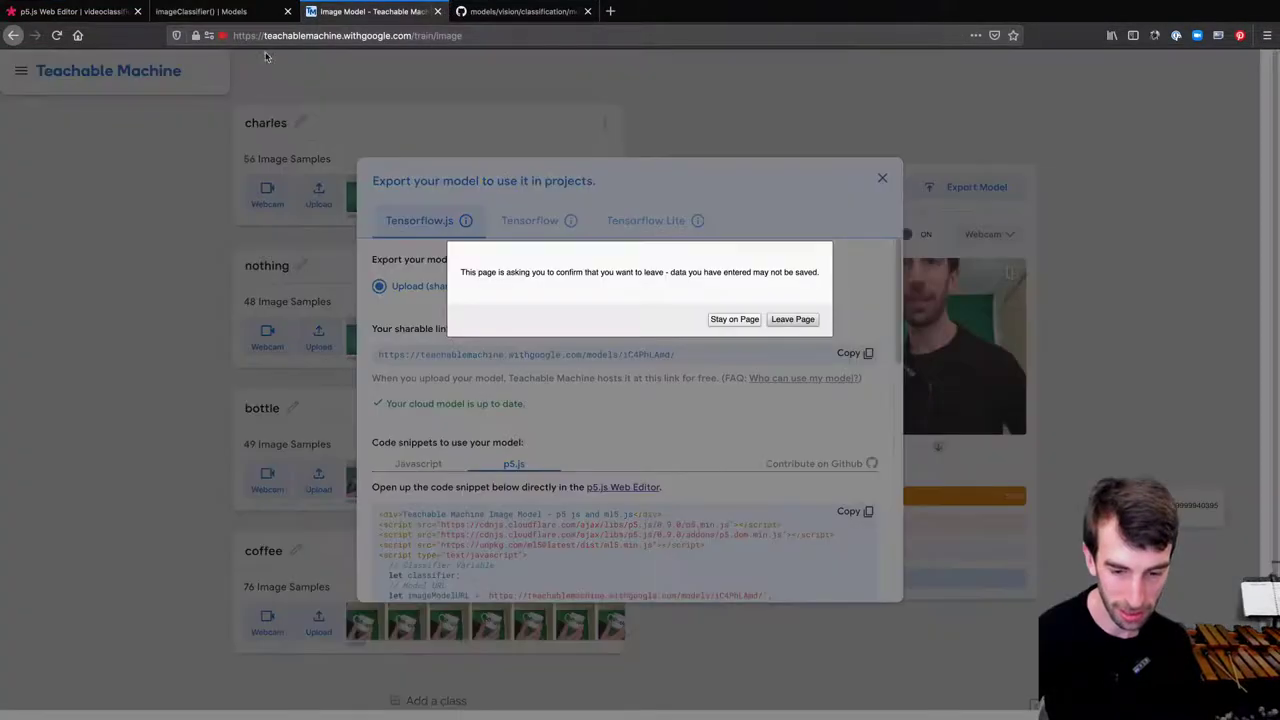
{"action": "left_click", "coordinate": [735, 320]}
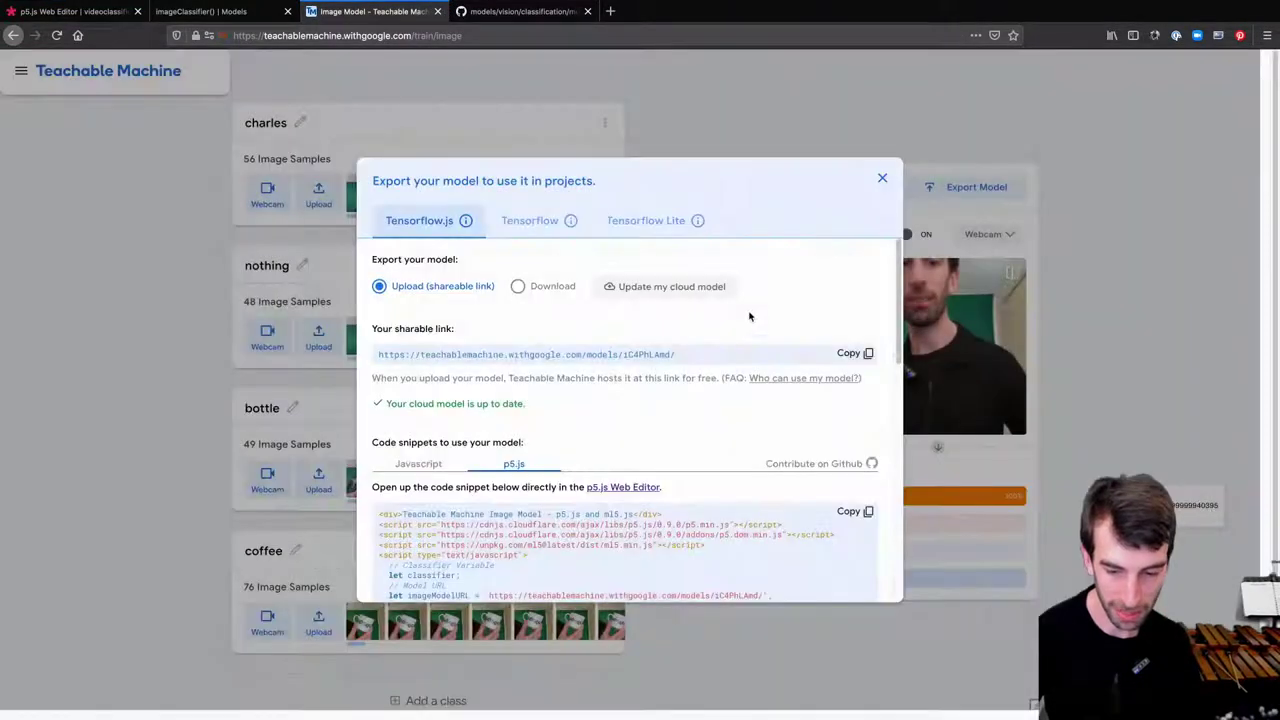
Run the sketch in the p5.js Web Editor and look through its setup and draw functions
{"action": "left_click", "coordinate": [80, 11]}
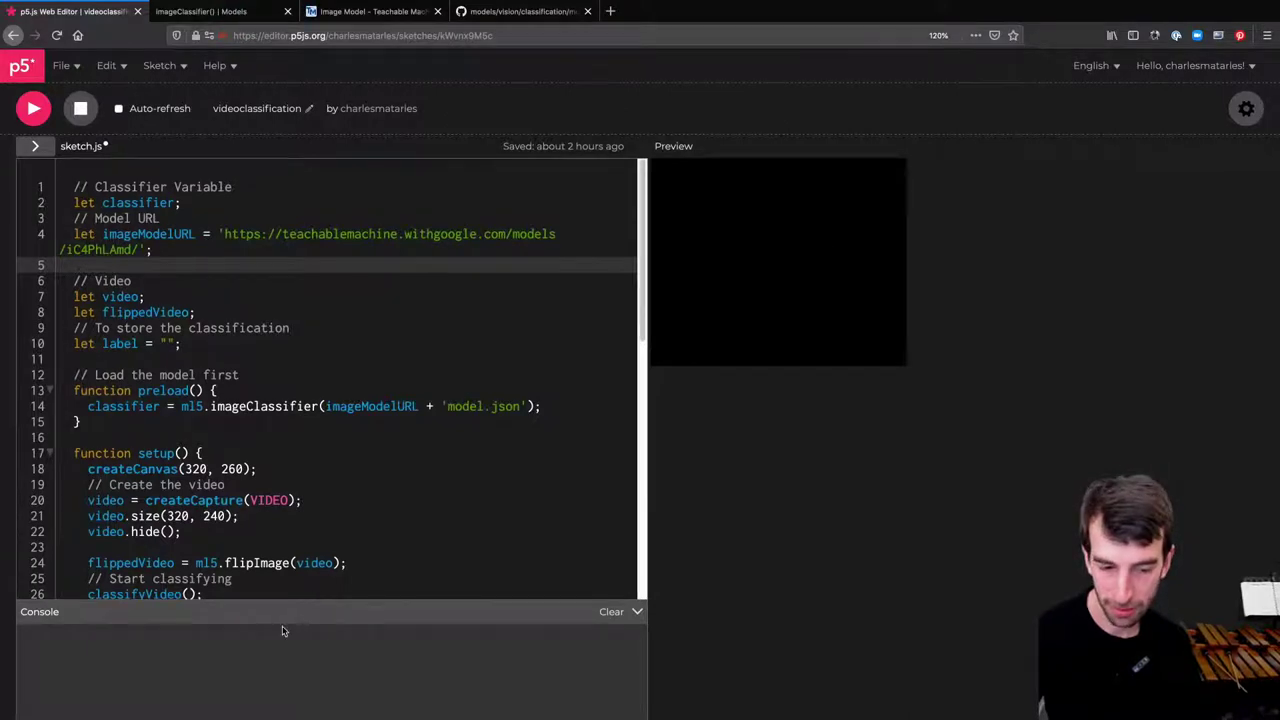
{"action": "scroll", "coordinate": [235, 390], "scroll_direction": "down", "scroll_amount": 2}
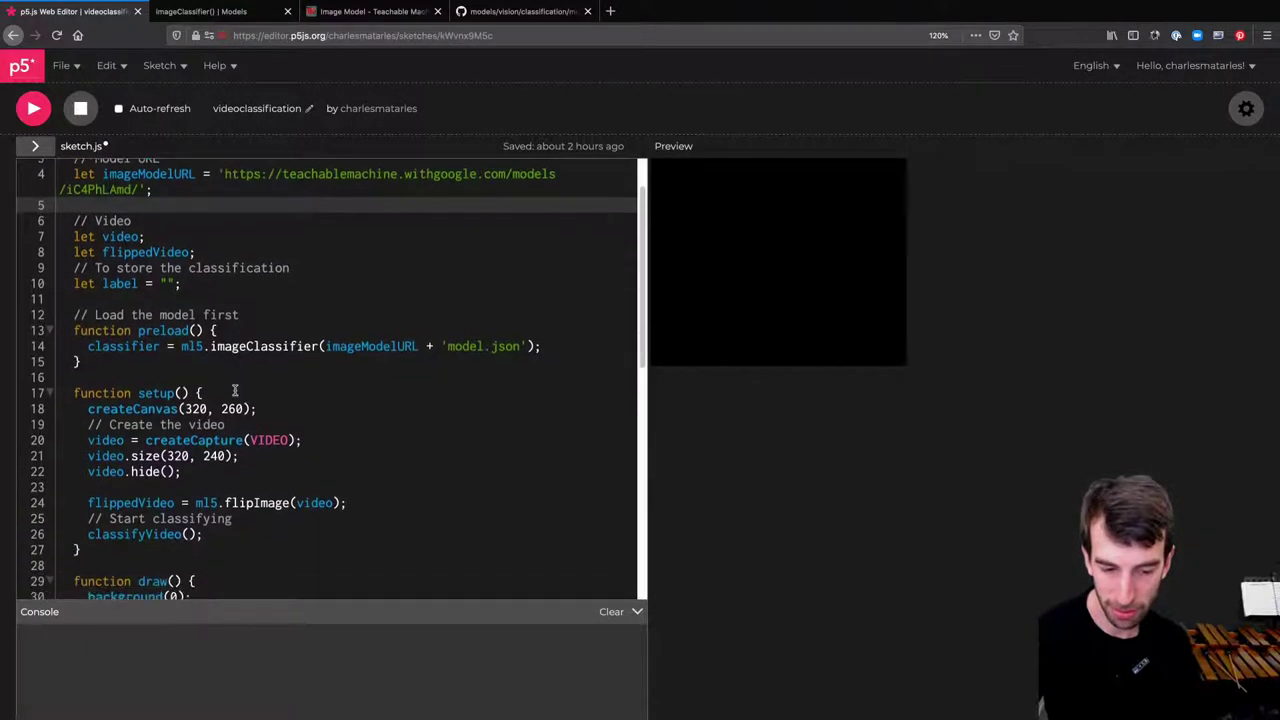
{"action": "scroll", "coordinate": [235, 390], "scroll_direction": "down", "scroll_amount": 2}
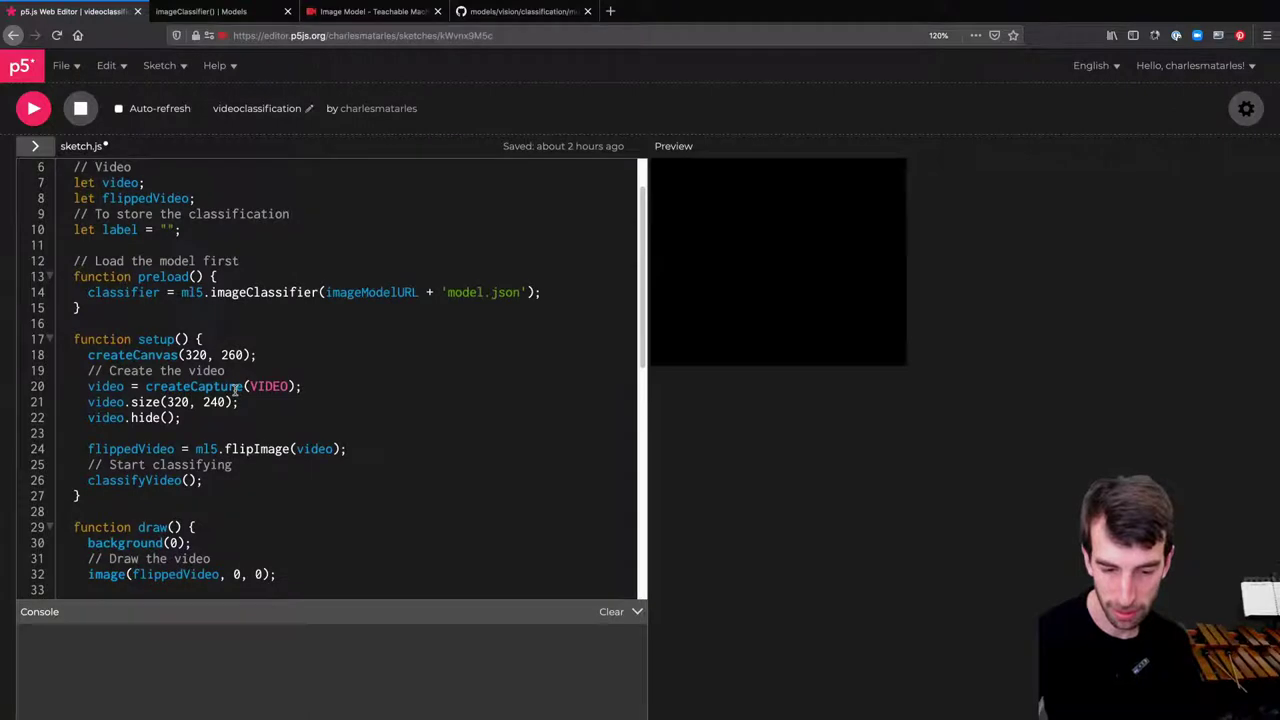
{"action": "scroll", "coordinate": [237, 390], "scroll_direction": "down", "scroll_amount": 6}
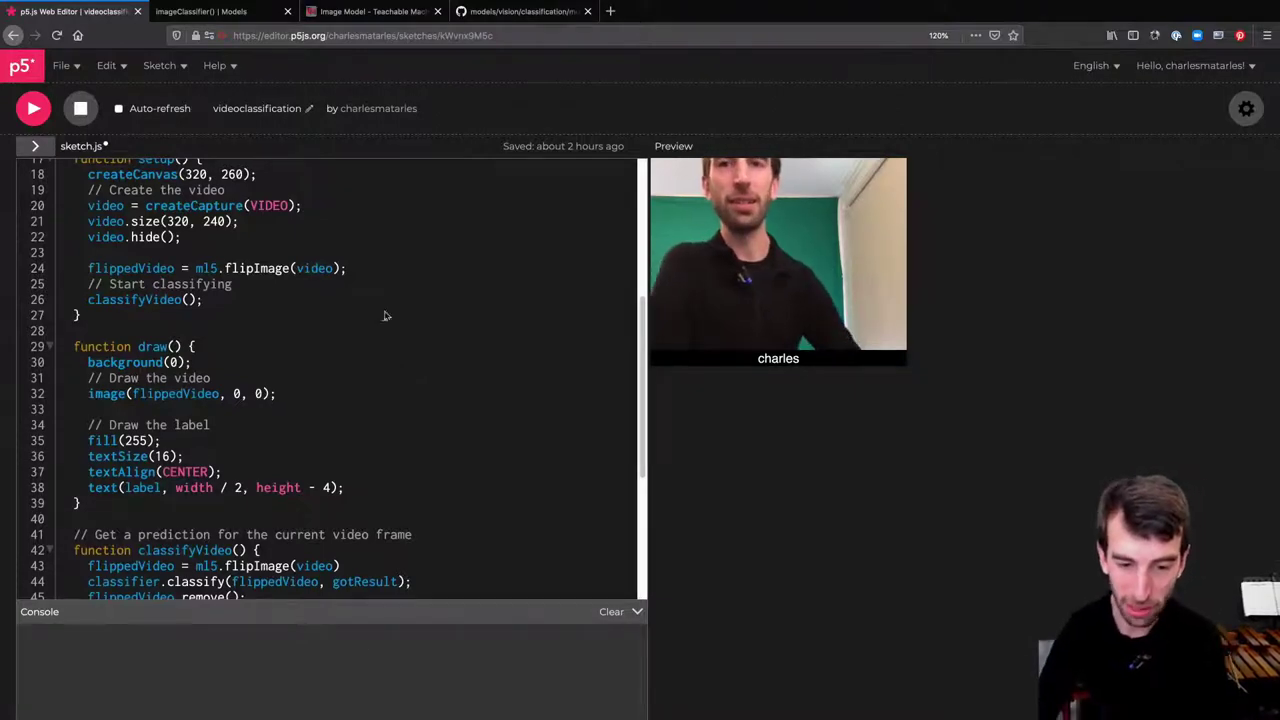
Return to Teachable Machine, reopen the model export options and switch the Tensorflow.js export to Download
{"action": "key", "text": "ctrl+shift+Tab"}
{"action": "key", "text": "ctrl+shift+Tab"}
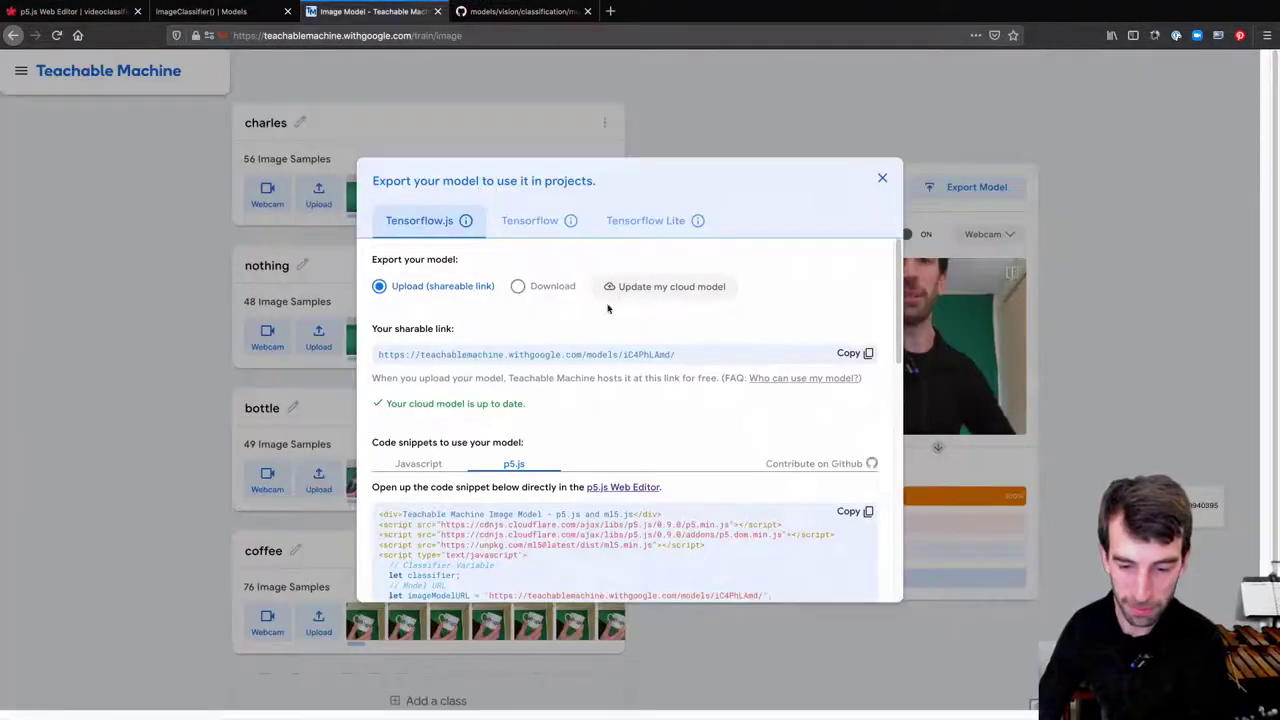
{"action": "left_click", "coordinate": [882, 178]}
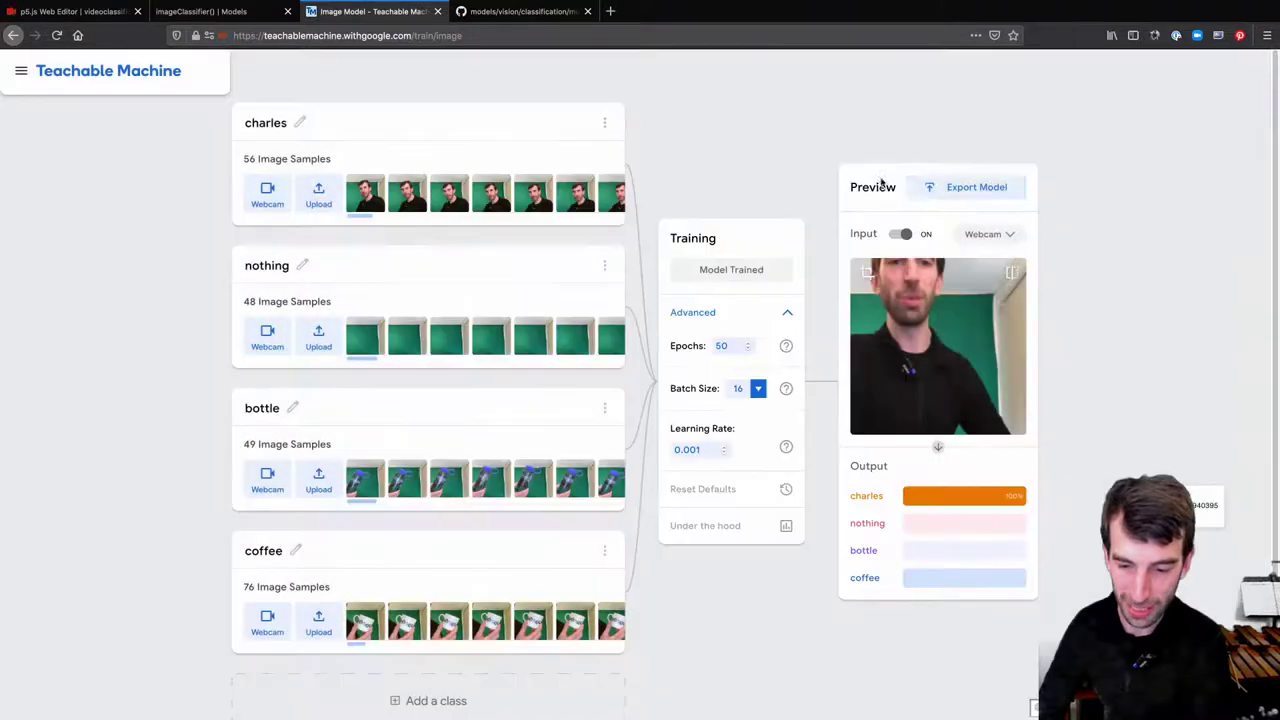
{"action": "left_click", "coordinate": [960, 187]}
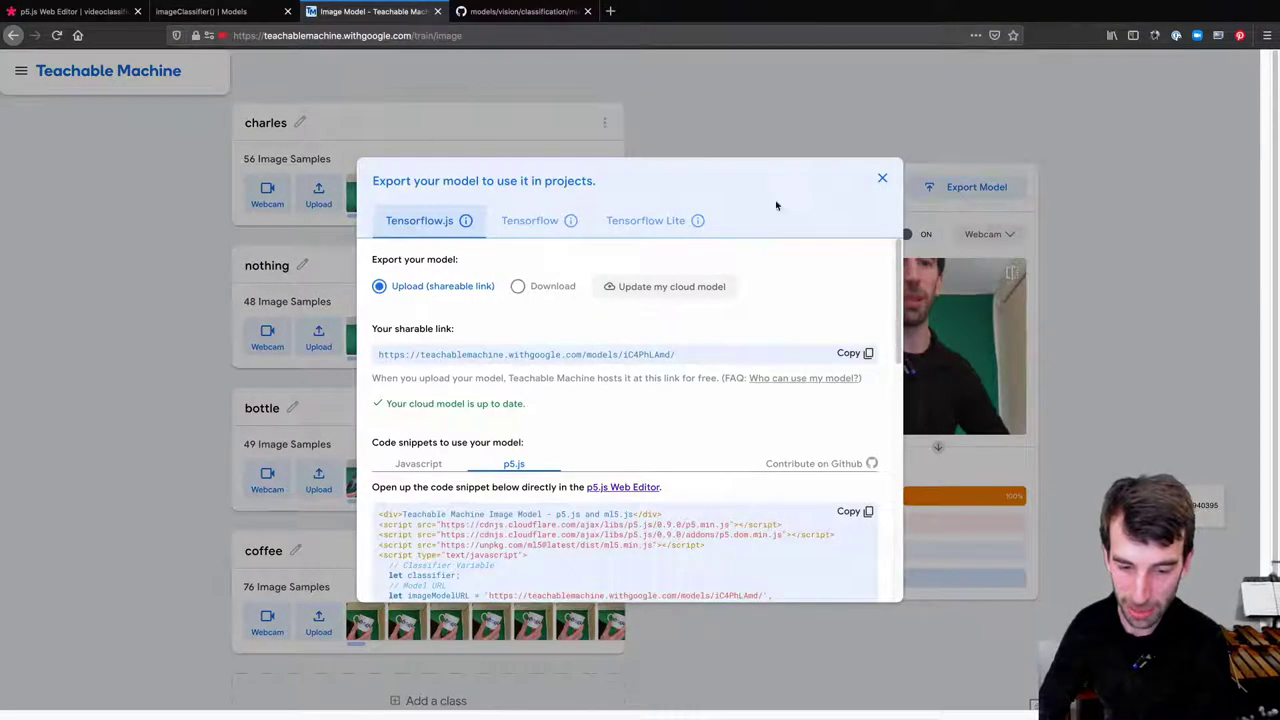
{"action": "left_click", "coordinate": [552, 287]}
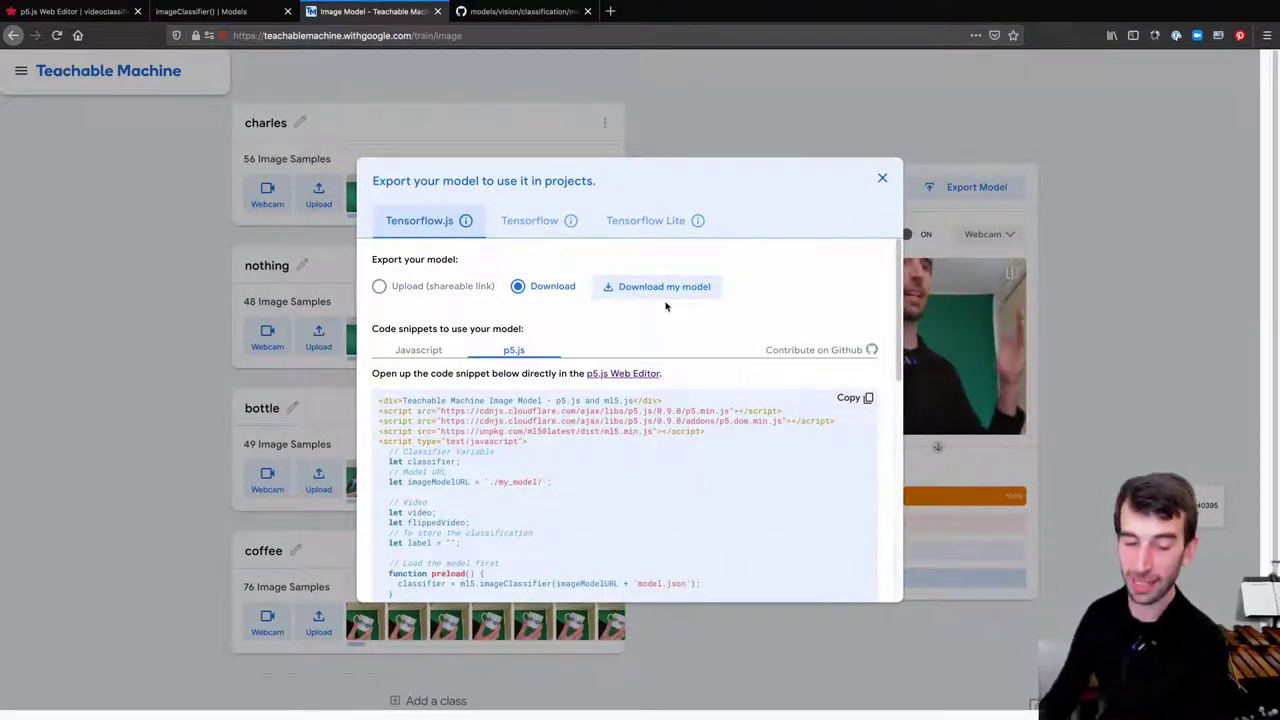
Download the trained model, opening the zip with Archive Utility, and expand the extracted tm-my-image-model folder in Downloads
{"action": "left_click", "coordinate": [670, 290]}
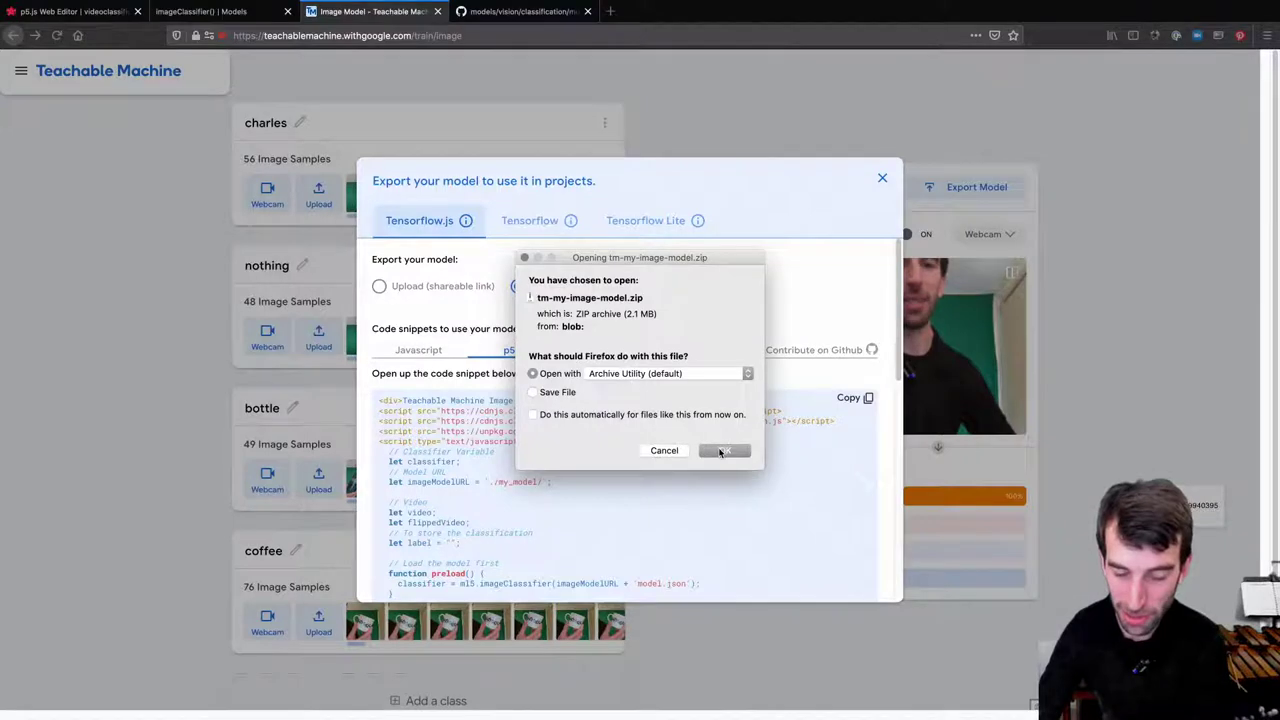
{"action": "left_click", "coordinate": [720, 451]}
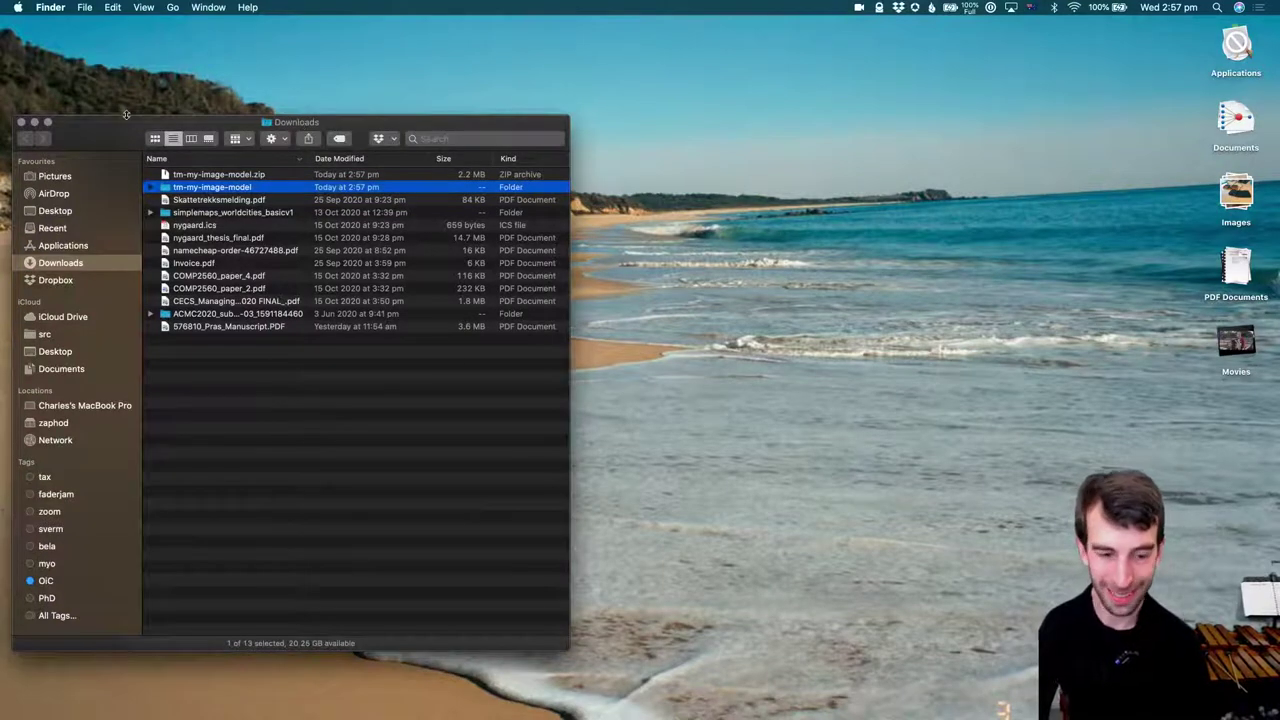
{"action": "left_click_drag", "start_coordinate": [113, 113], "coordinate": [277, 78]}
{"action": "key", "text": "Right"}
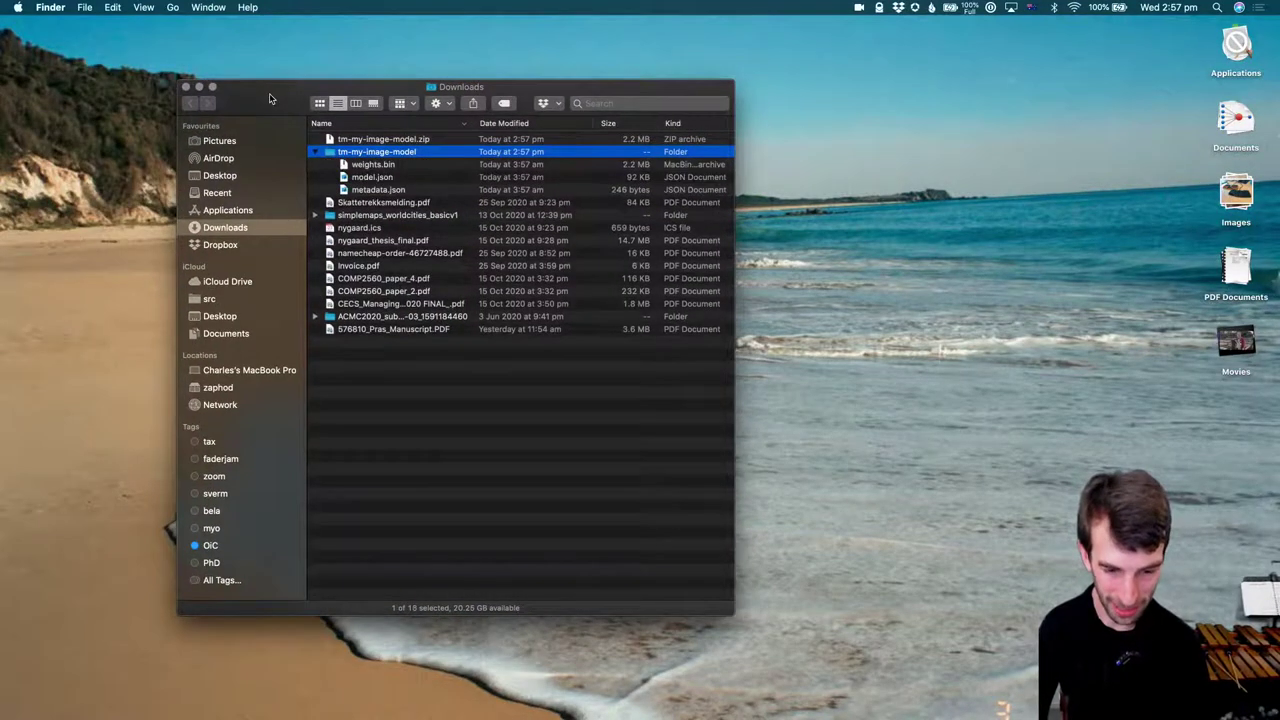
Examine the model files weights.bin, model.json and metadata.json in the tm-my-image-model folder, including their sizes
{"action": "key", "text": "Down"}
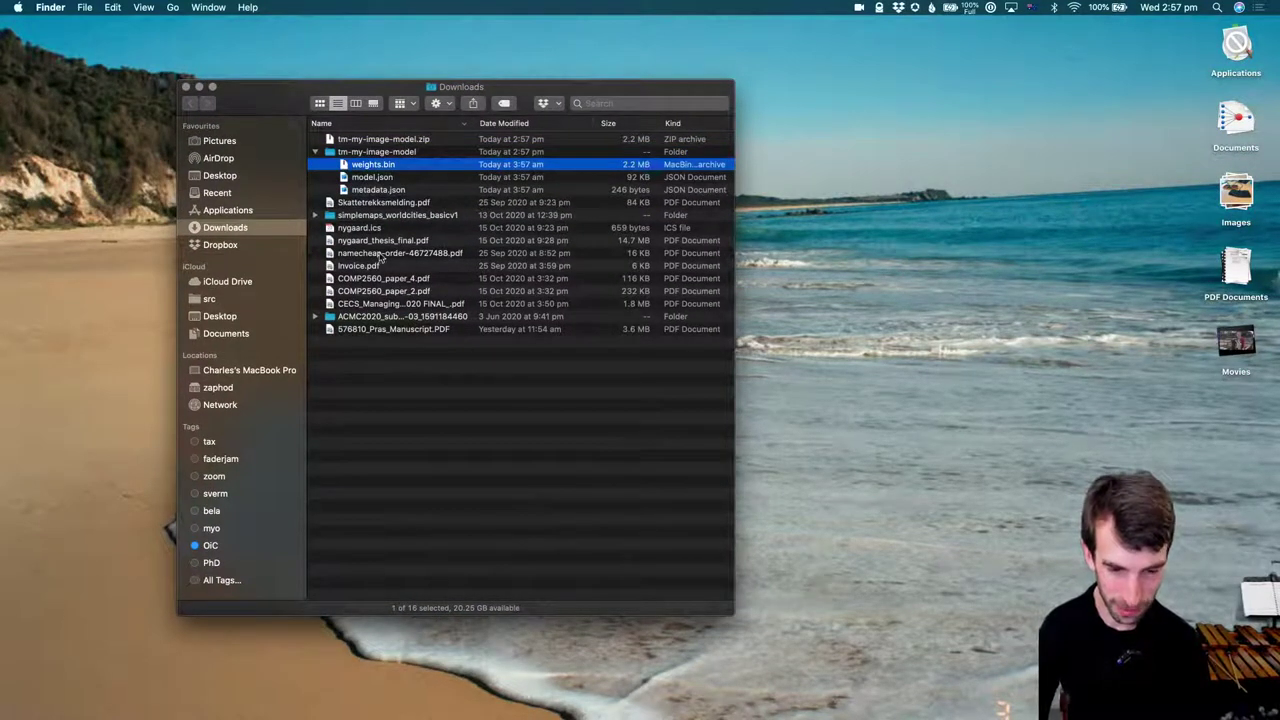
{"action": "left_click", "coordinate": [362, 180]}
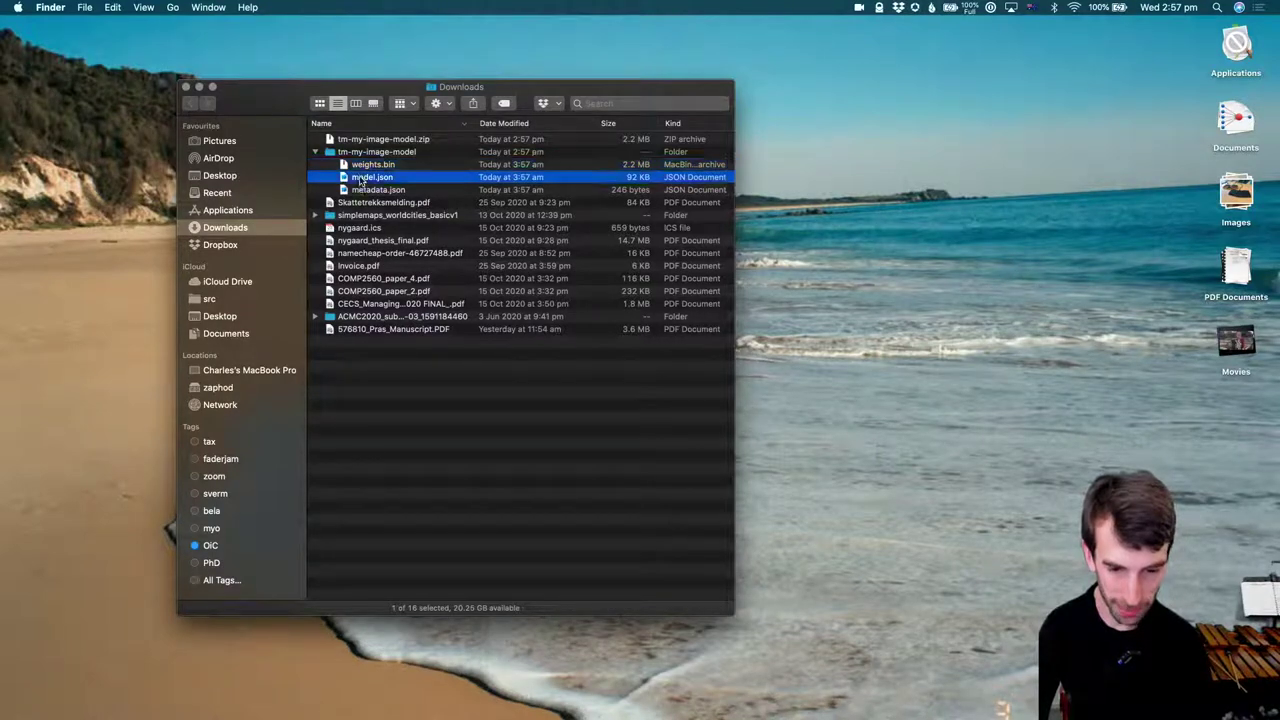
{"action": "left_click", "coordinate": [633, 166]}
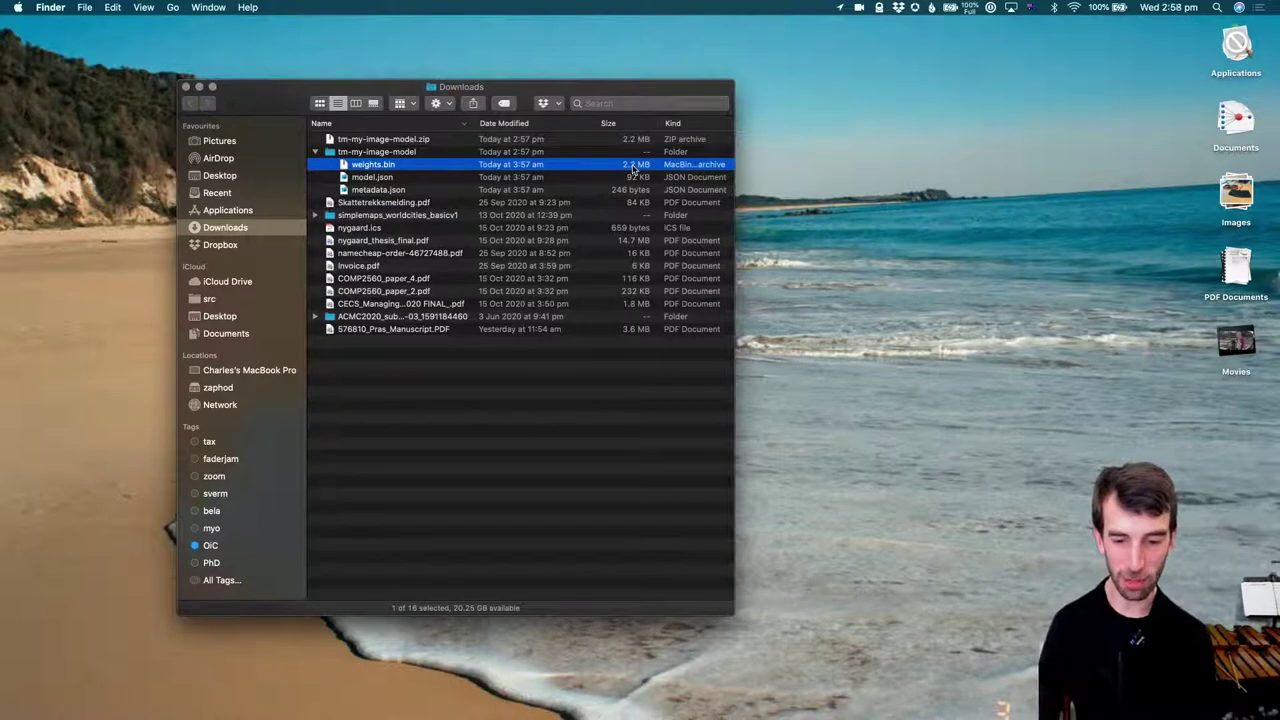
{"action": "key", "text": "Down"}
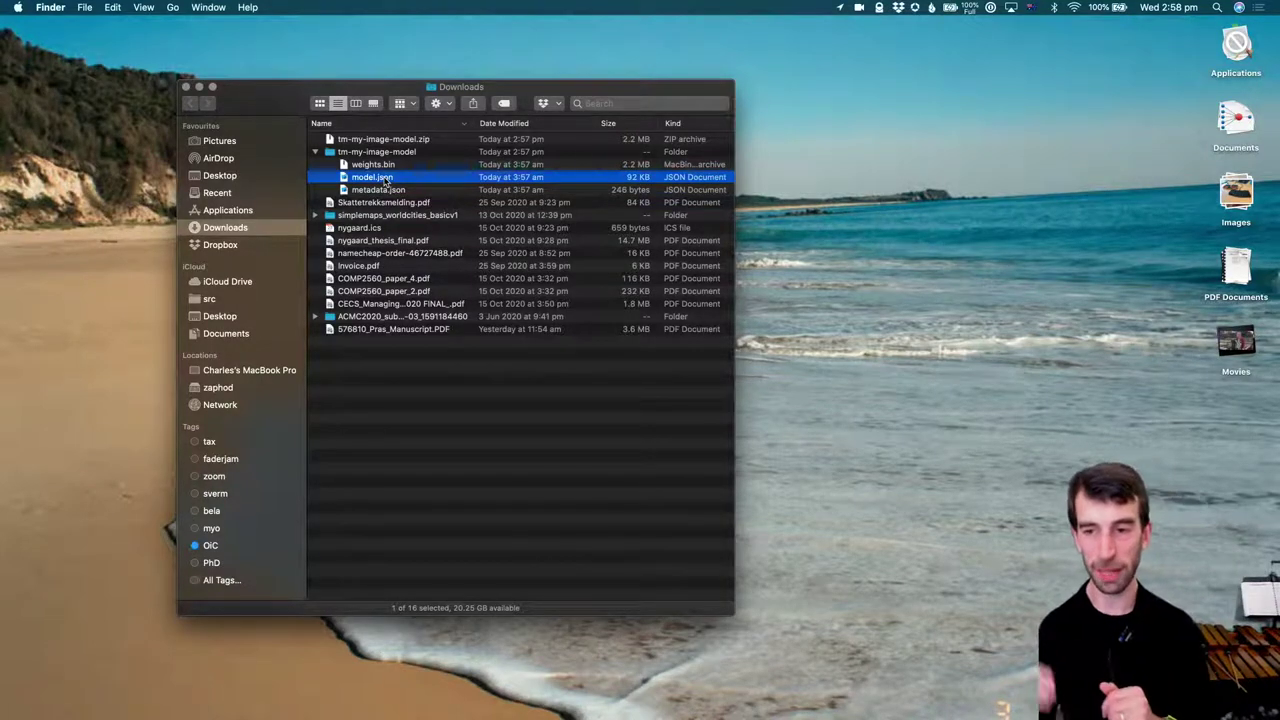
{"action": "key", "text": "Down"}
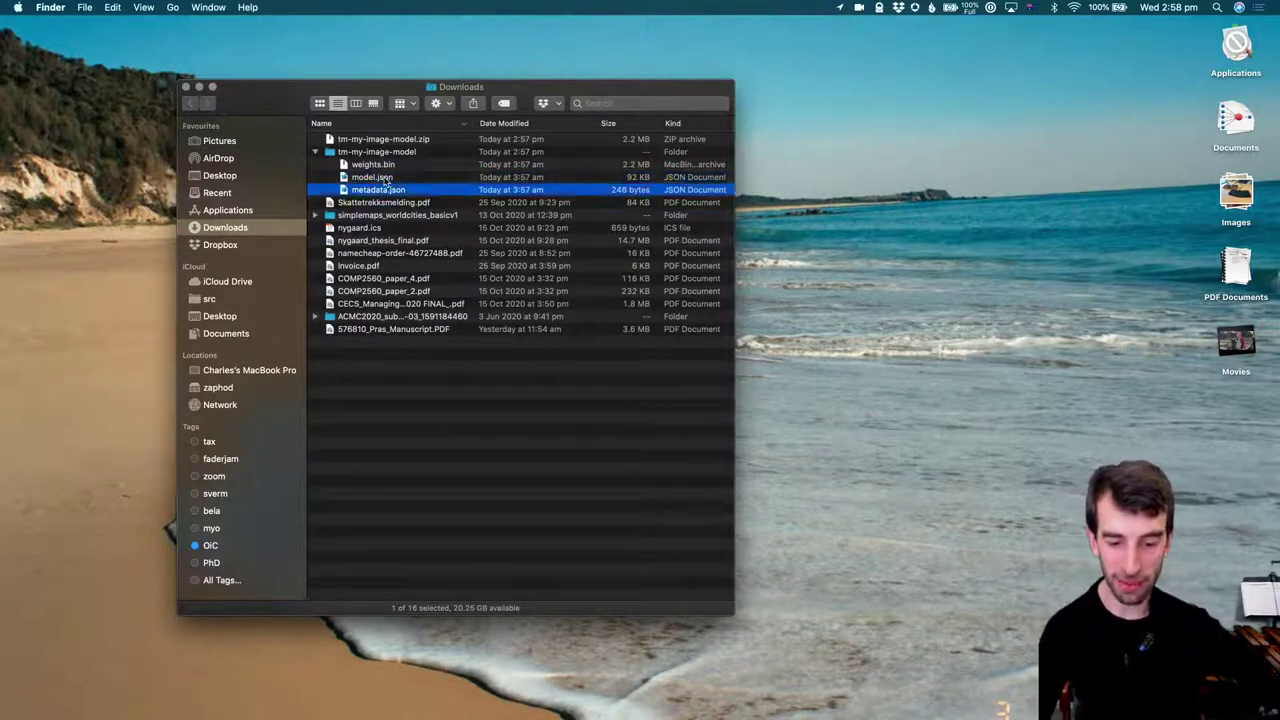
{"action": "key", "text": "Up"}
{"action": "key", "text": "Down"}
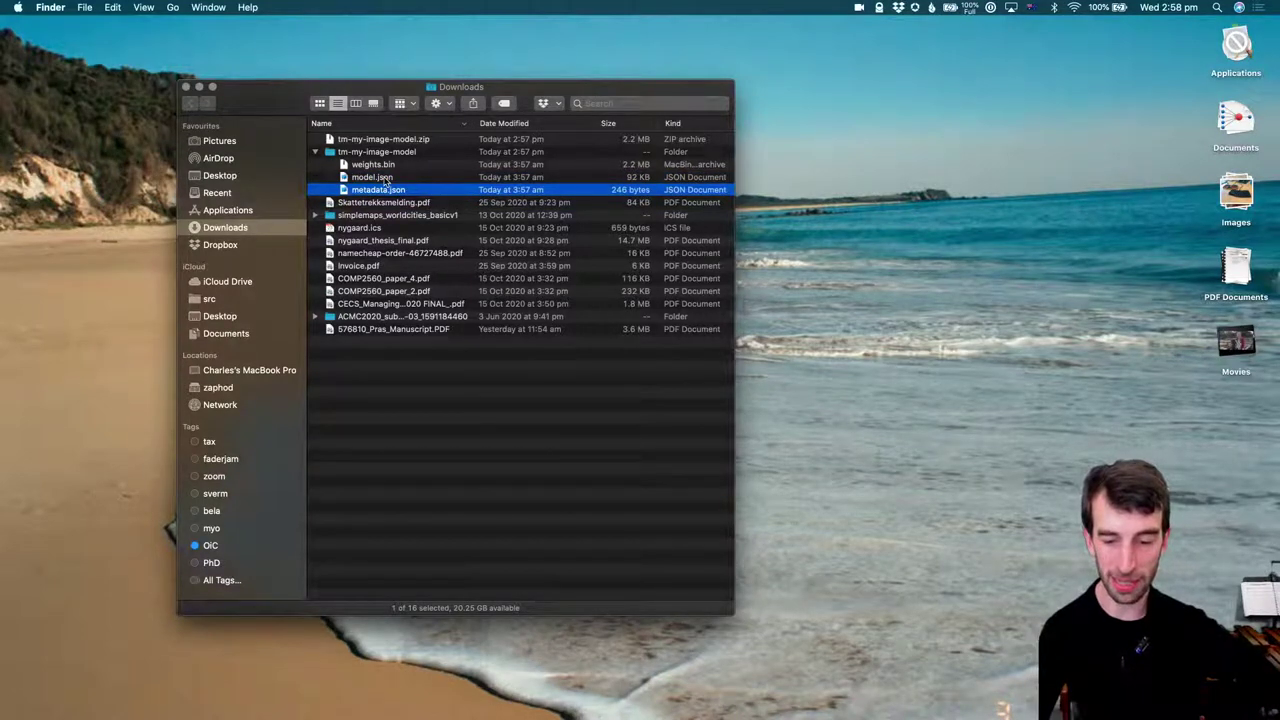
{"action": "key", "text": "Up"}
{"action": "key", "text": "Down"}
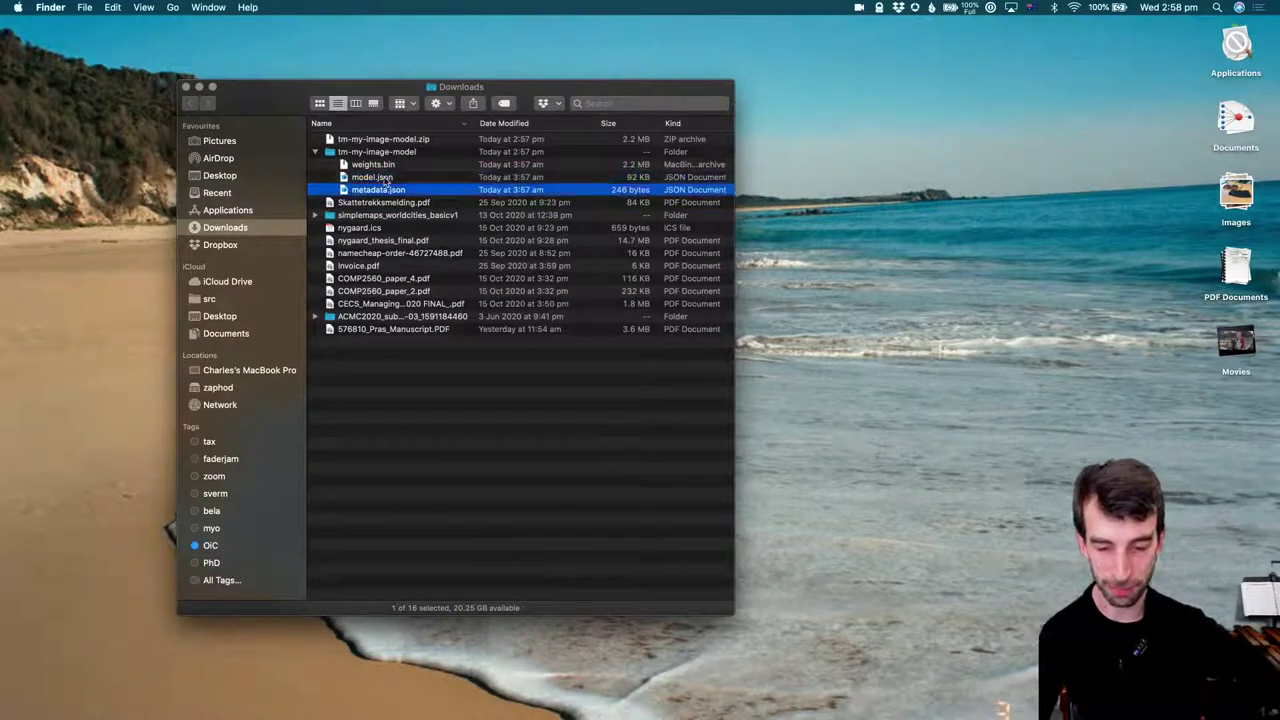
{"action": "key", "text": "Up"}
{"action": "key", "text": "Up"}
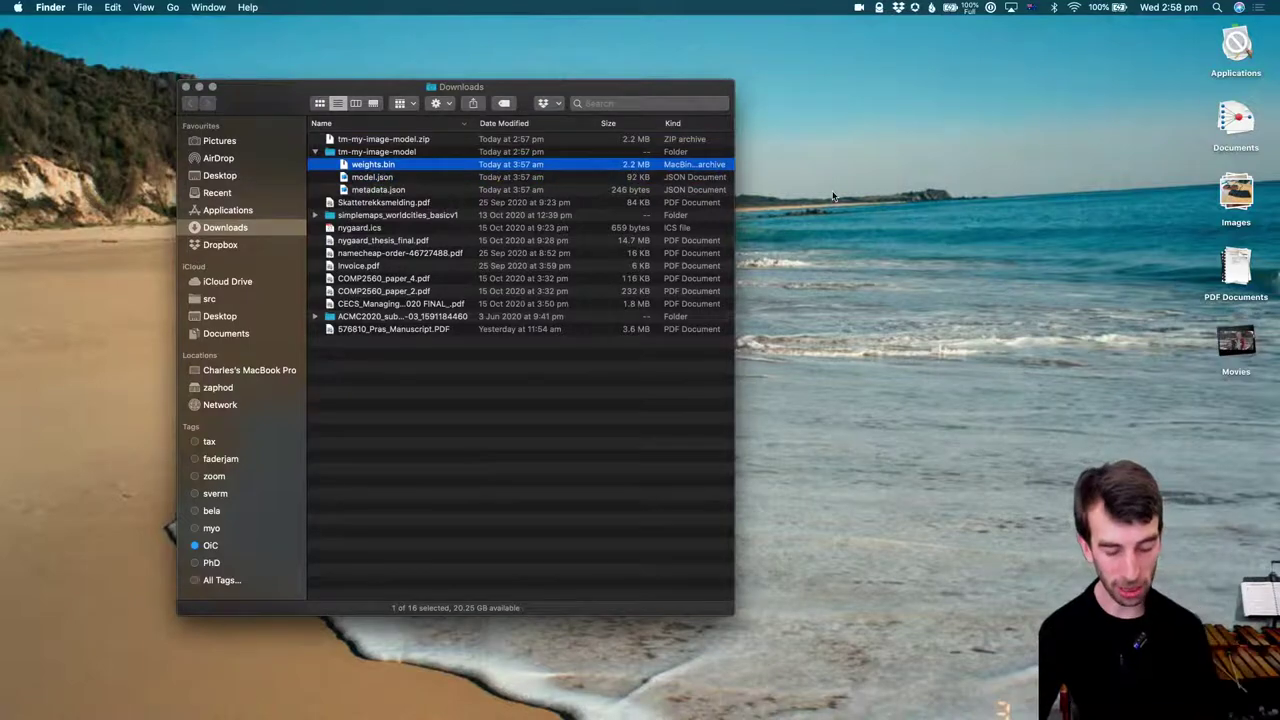
Switch back to the p5.js Web Editor in the browser and stop the running videoclassification sketch
{"action": "key", "text": "super+Tab"}
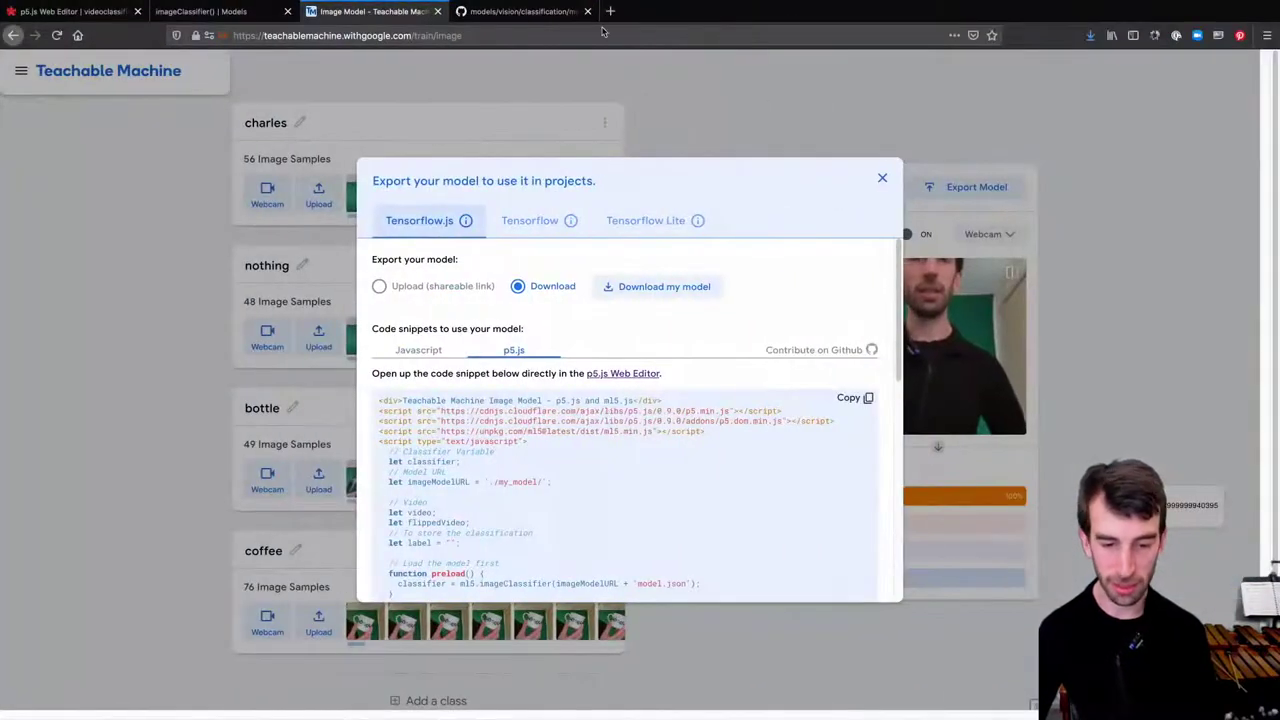
{"action": "left_click", "coordinate": [72, 11]}
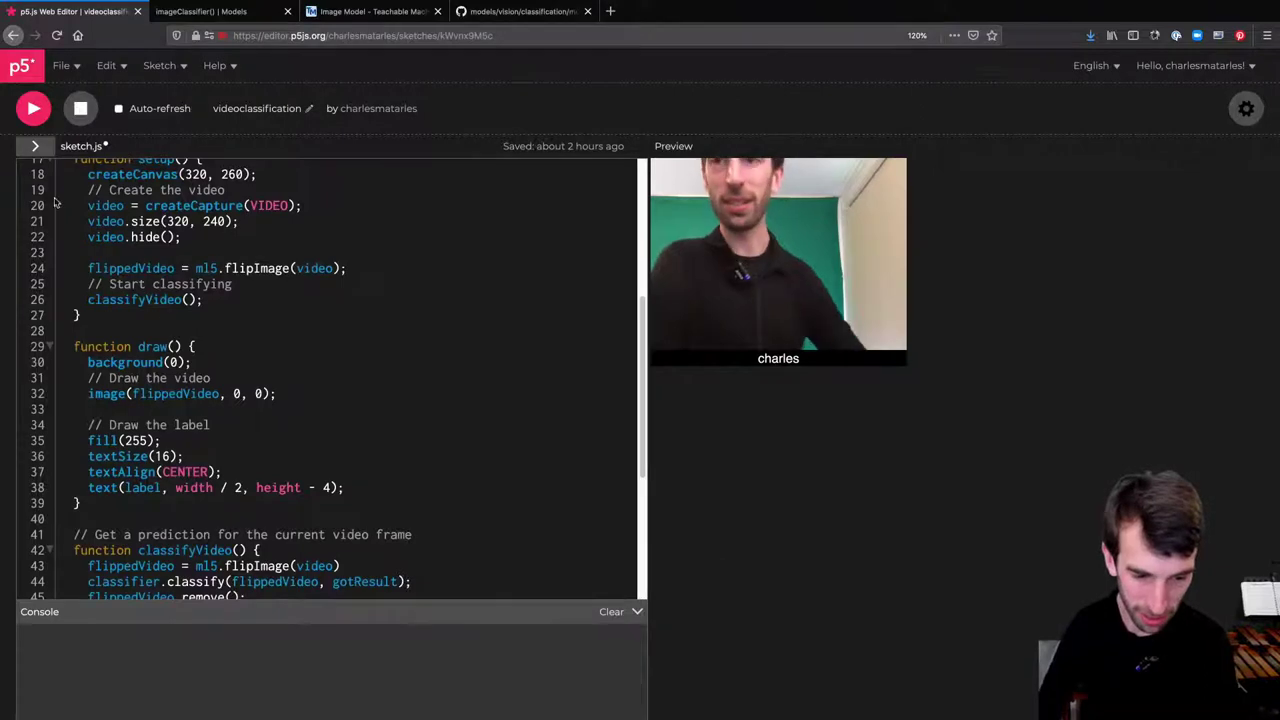
{"action": "left_click", "coordinate": [81, 110]}
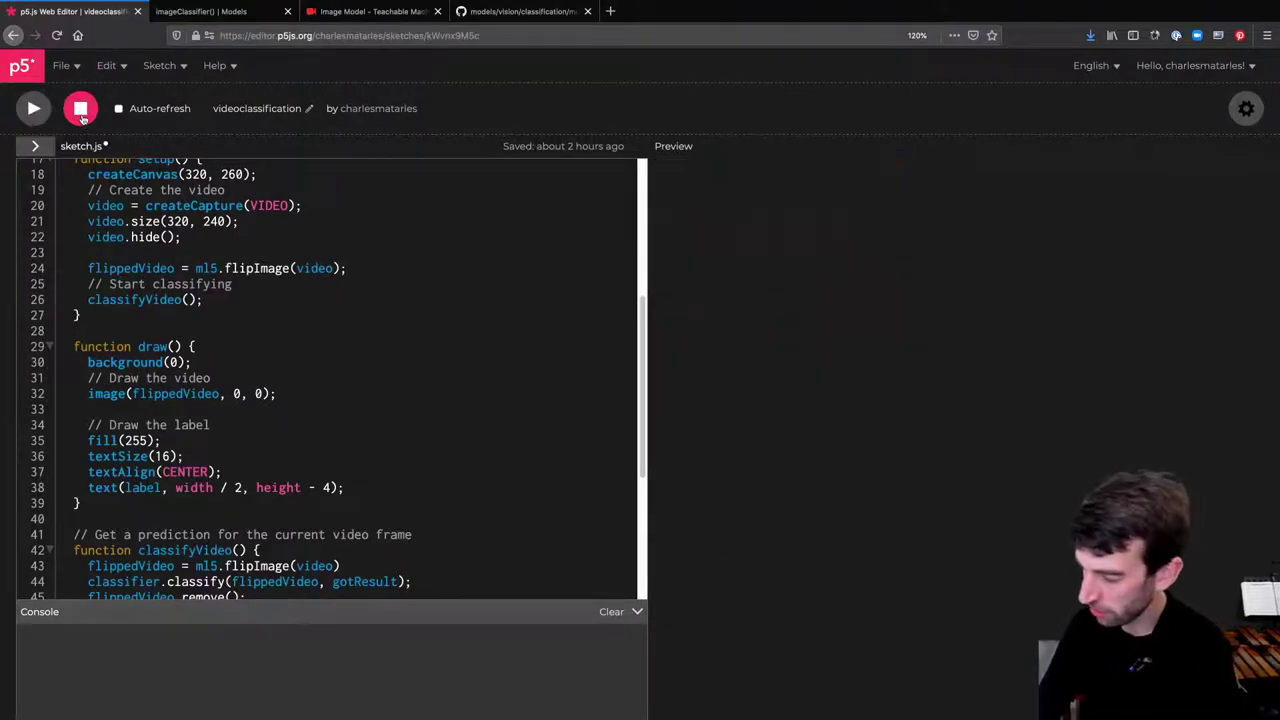